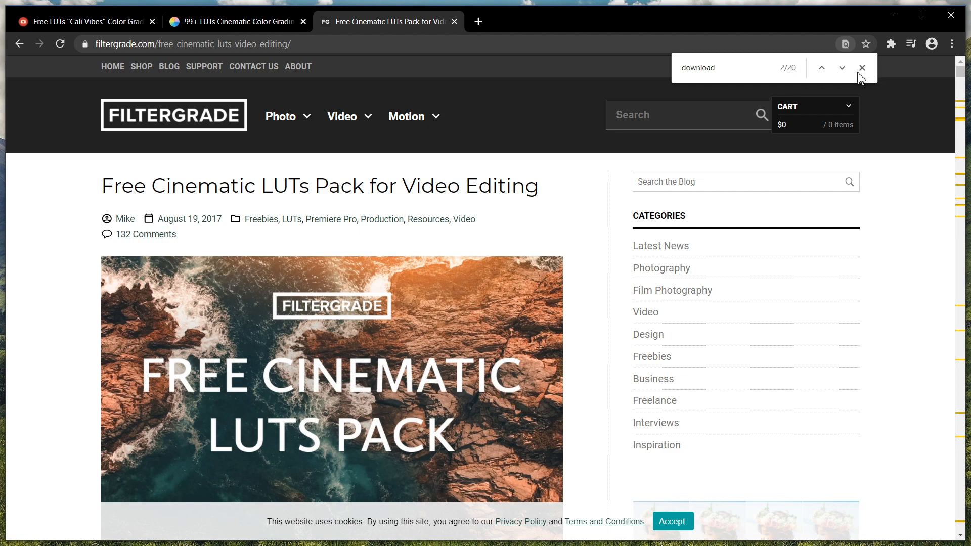
Find the "download" matches on the FilterGrade page and download the Free Cinematic LUTs Pack
click(821, 68)
click(842, 68)
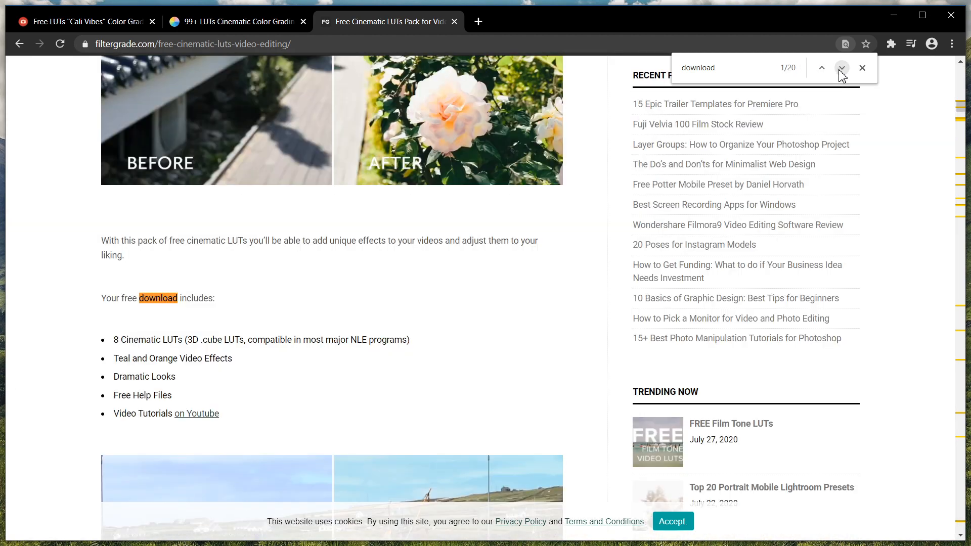
click(344, 407)
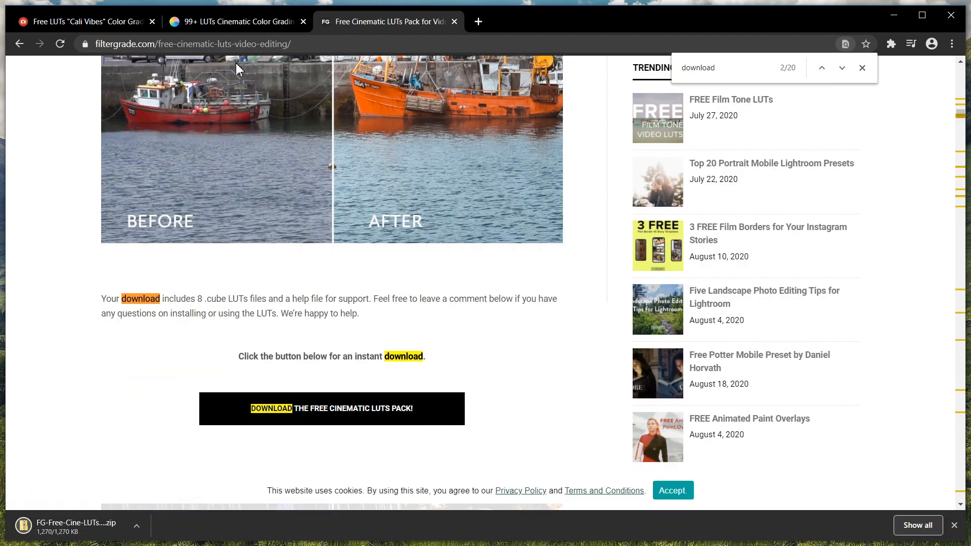
Open the free LUT pages from the 99+ LUTs Cinematic Color Grading page and download the Arapaho LUT from SmallHD
click(233, 22)
click(271, 229)
key(ctrl+shift+Tab)
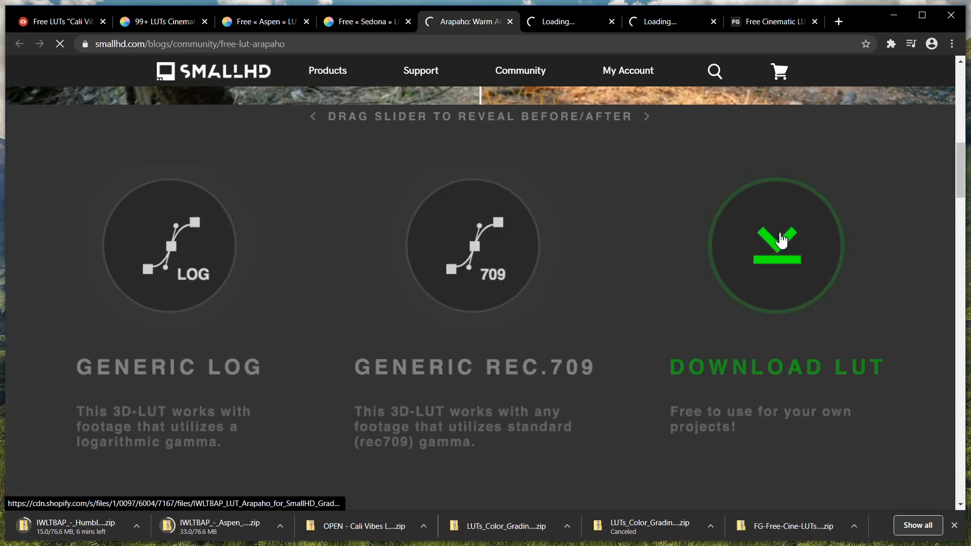
click(782, 241)
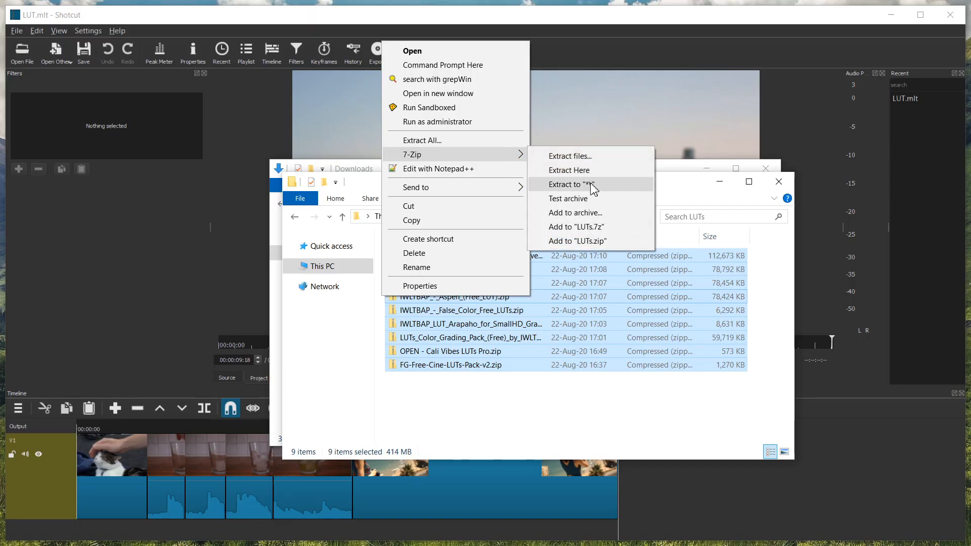
Extract the selected LUT archives into separate folders with 7-Zip and select the path of the LUTs folder
click(591, 185)
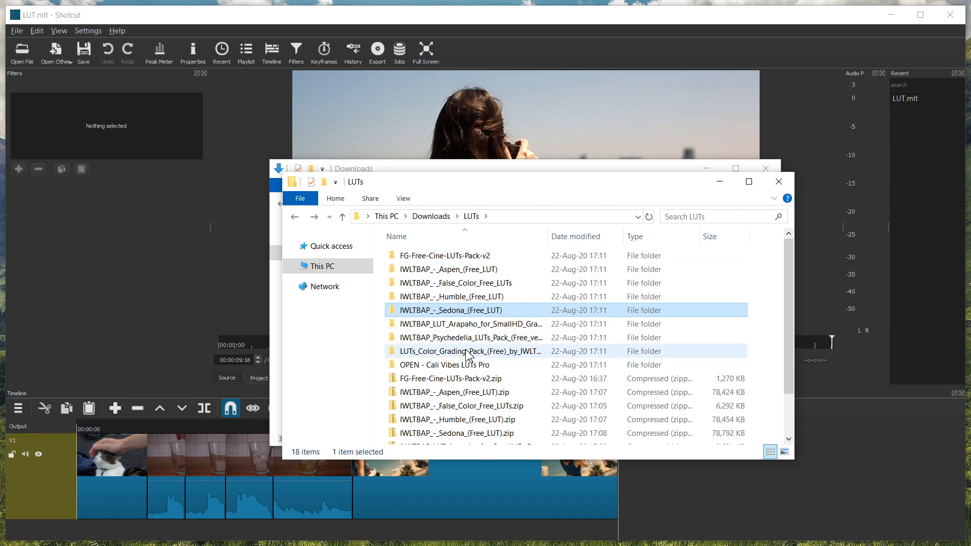
scroll(546, 253, down, 2)
click(532, 214)
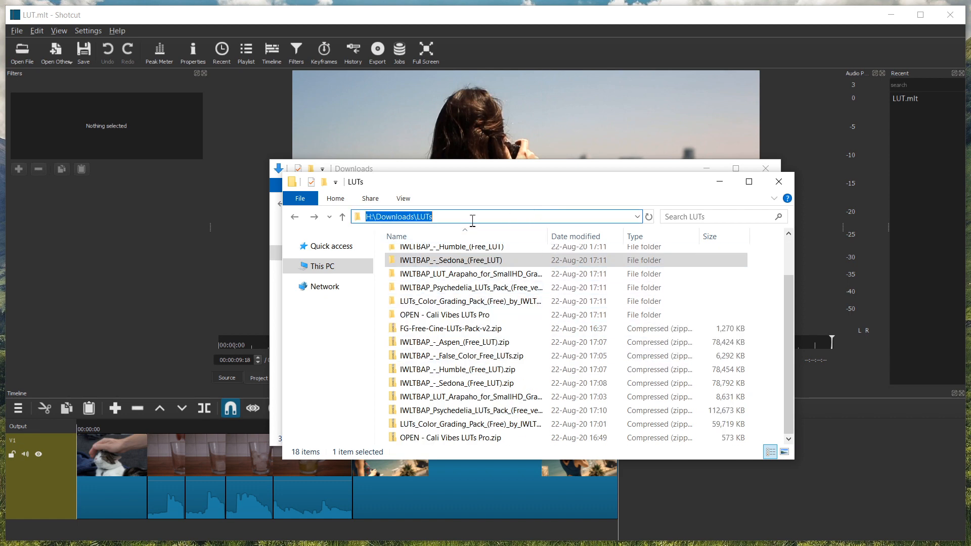
Switch to Shotcut, search the filters for "lut" and add the LUT (3D) filter to the Cat - 12755 HD.mp4 clip
click(493, 47)
click(126, 463)
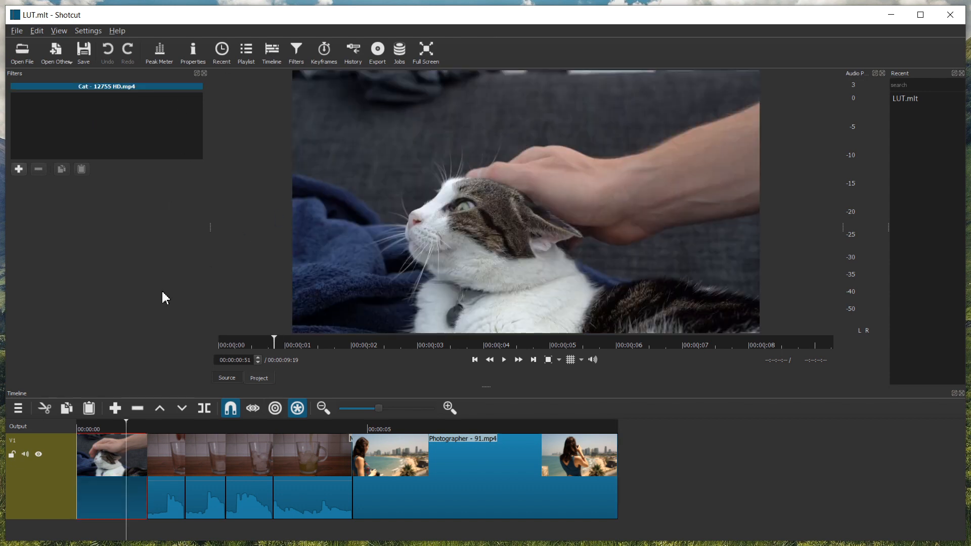
click(19, 170)
text(lut)
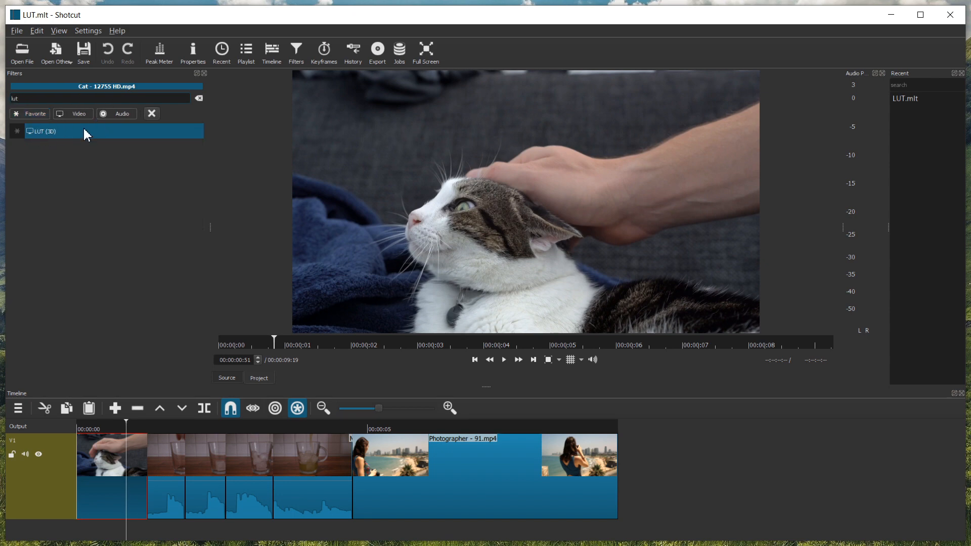
click(82, 113)
click(38, 111)
click(110, 112)
click(41, 113)
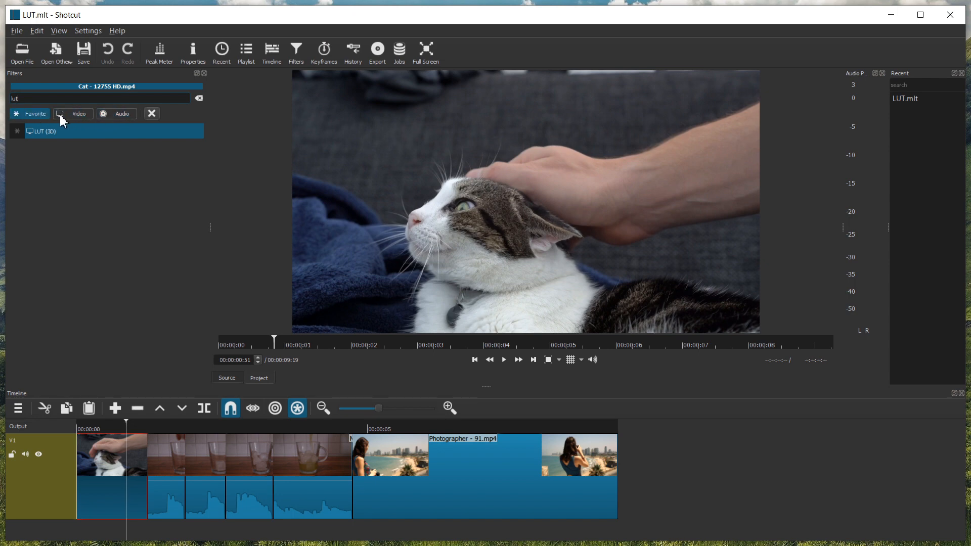
click(21, 115)
click(108, 112)
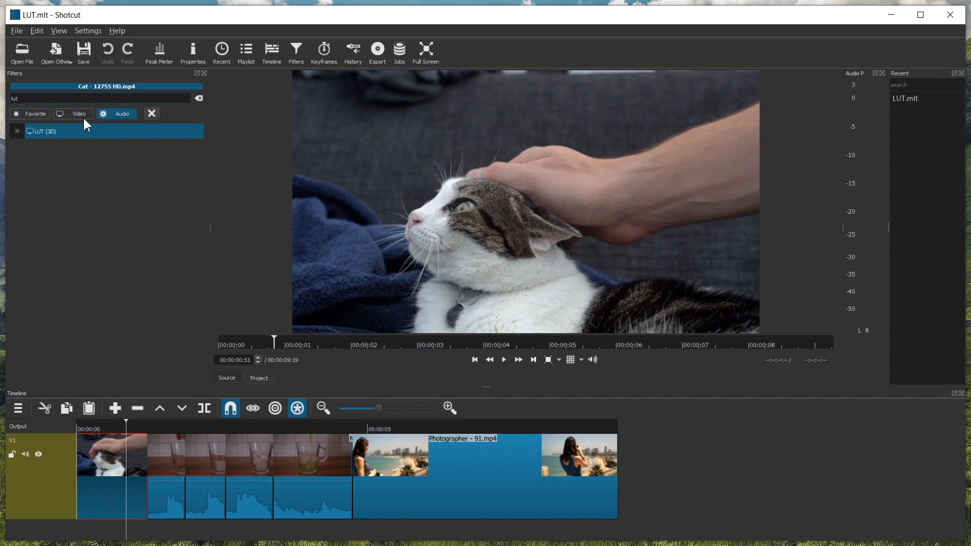
click(44, 136)
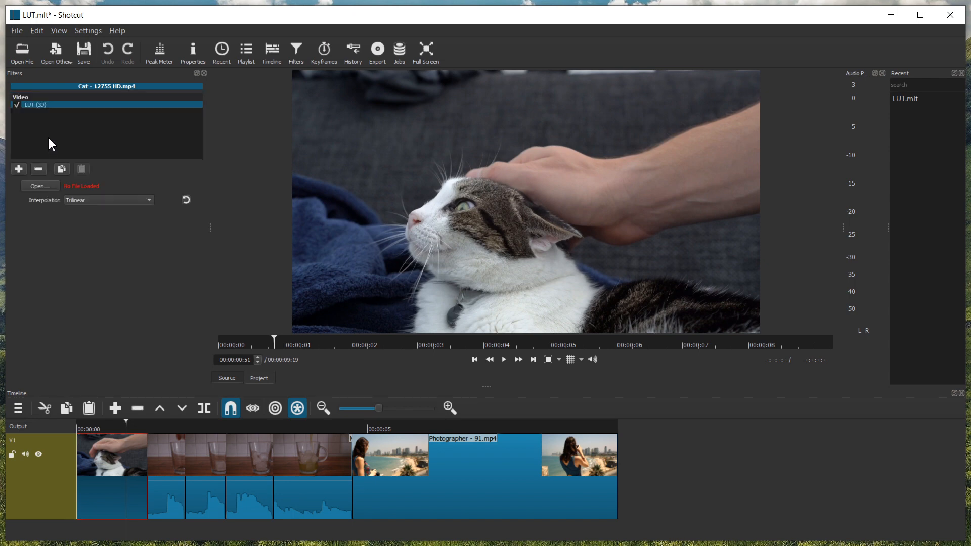
Load FGCineTealOrange2.cube from the FG LUTs (Photoshop & Premiere) folder of FG-Free-Cine-LUTs-Pack-v2 into the cat clip's LUT (3D) filter
click(47, 187)
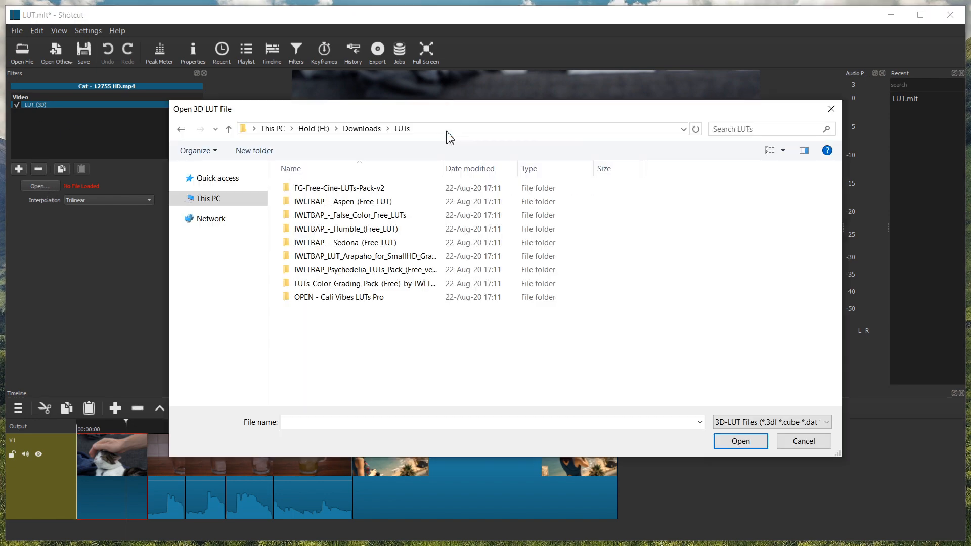
double_click(371, 191)
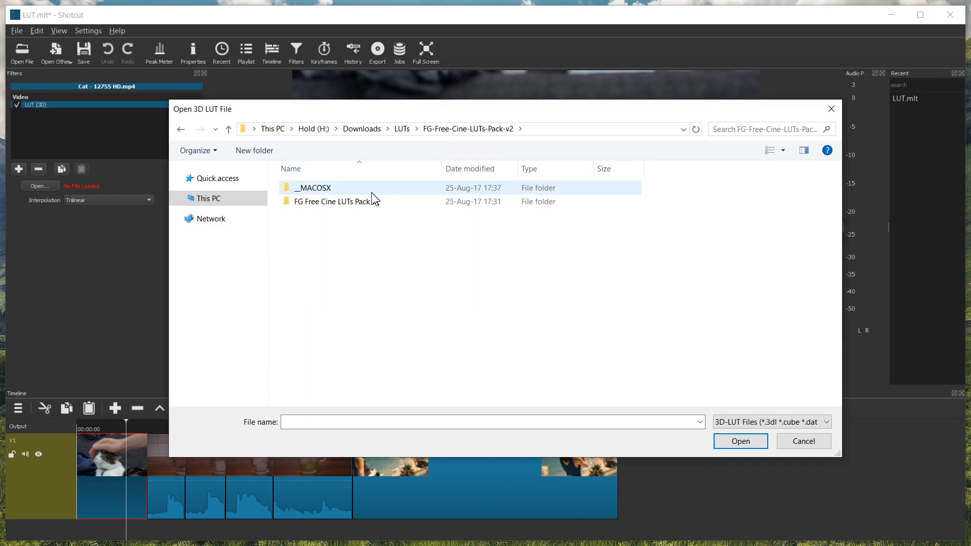
double_click(373, 202)
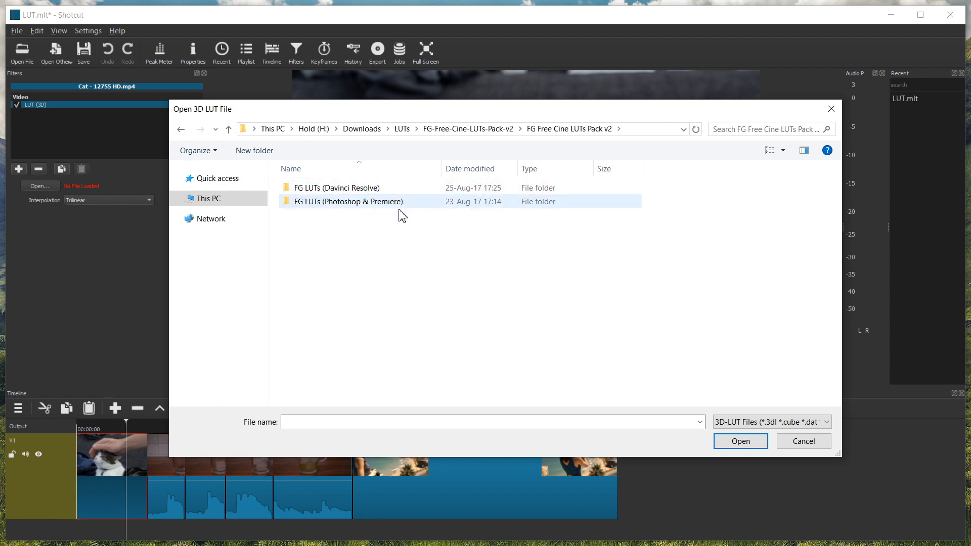
double_click(395, 204)
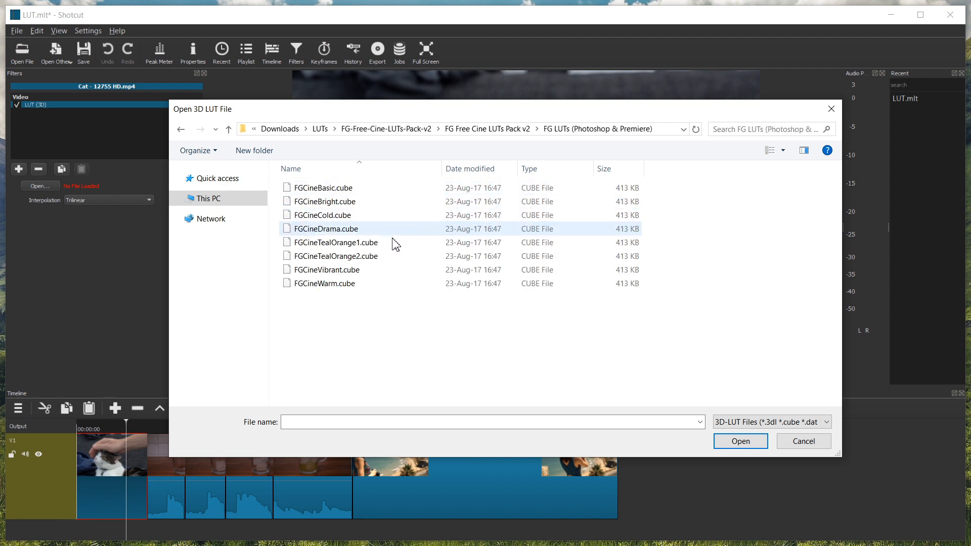
double_click(355, 257)
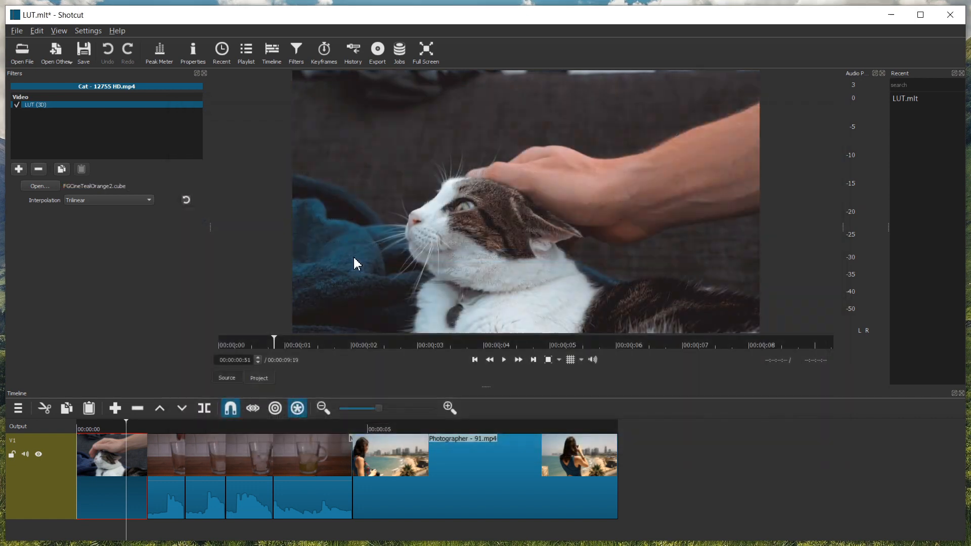
Turn the cat clip's LUT (3D) filter off and on repeatedly to compare the graded and original image
click(19, 106)
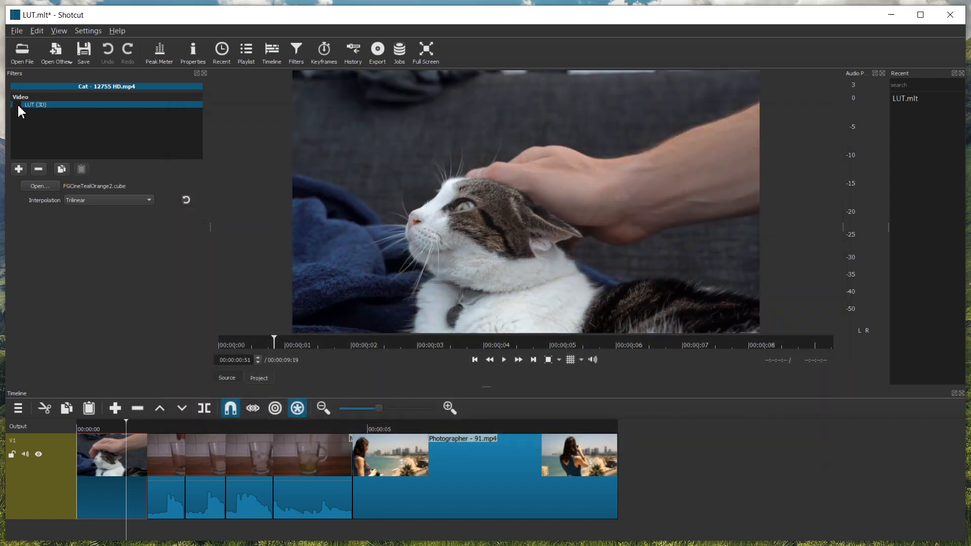
click(18, 106)
click(19, 106)
click(18, 105)
click(18, 105)
click(18, 105)
click(18, 105)
click(18, 104)
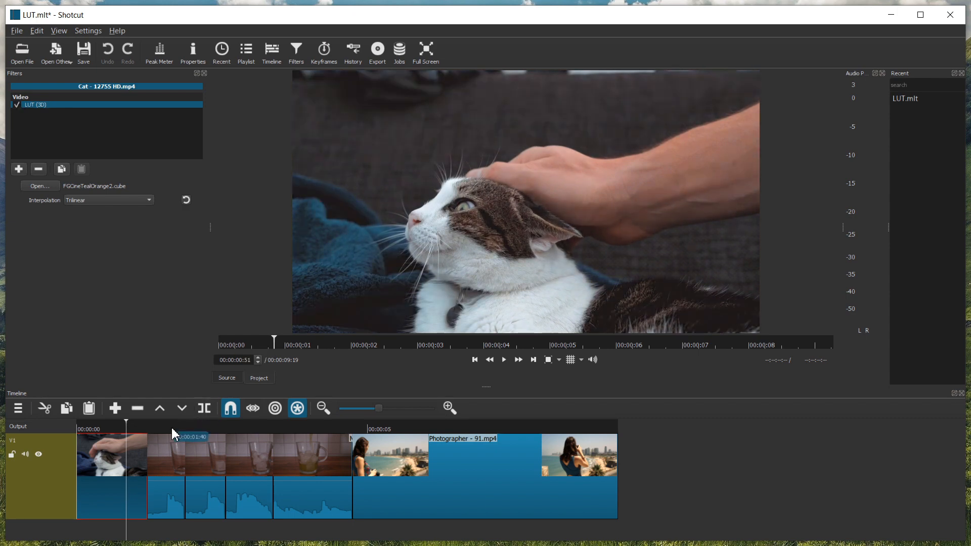
Preview several of the glass mug clips that have no LUT filter
click(168, 426)
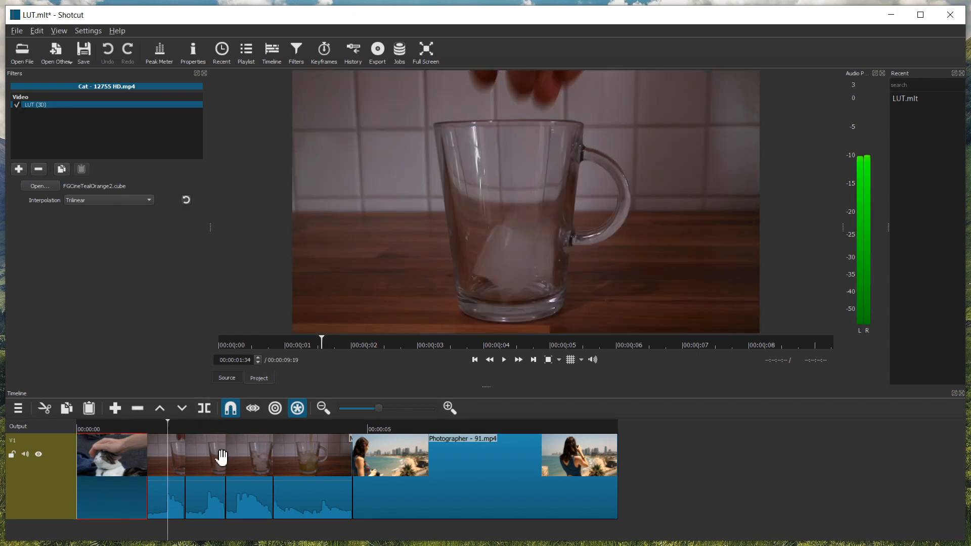
click(212, 426)
click(256, 426)
Copy the LUT (3D) filter from the cat clip and paste it onto track V1
click(131, 428)
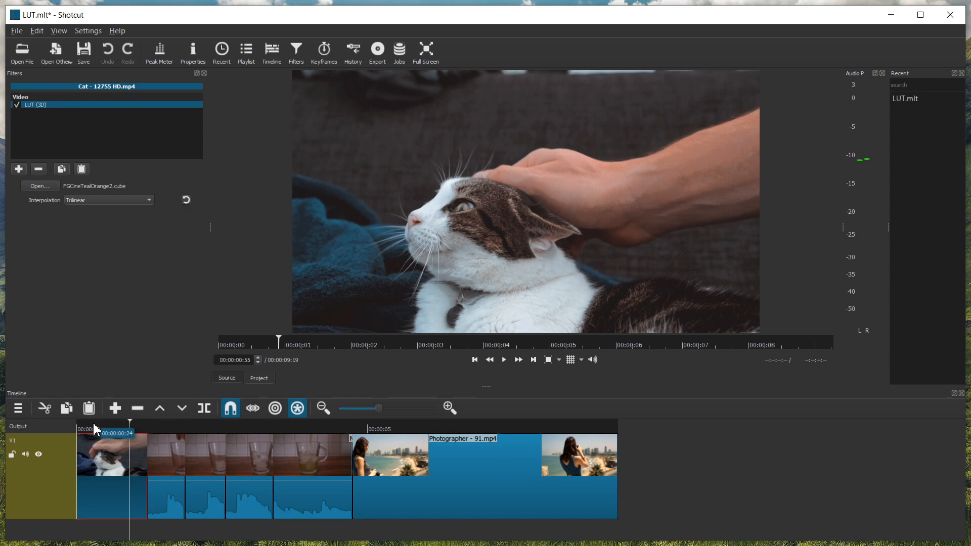
click(49, 500)
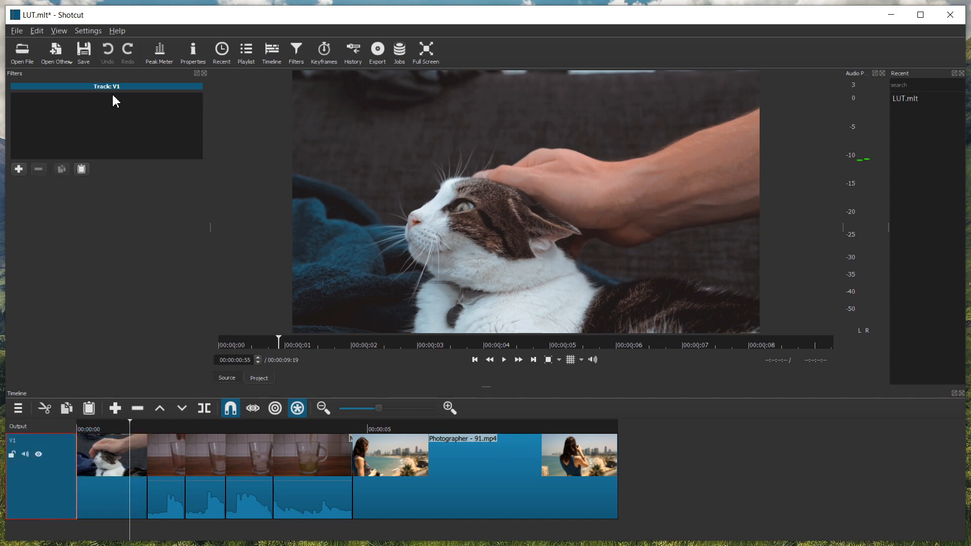
click(82, 169)
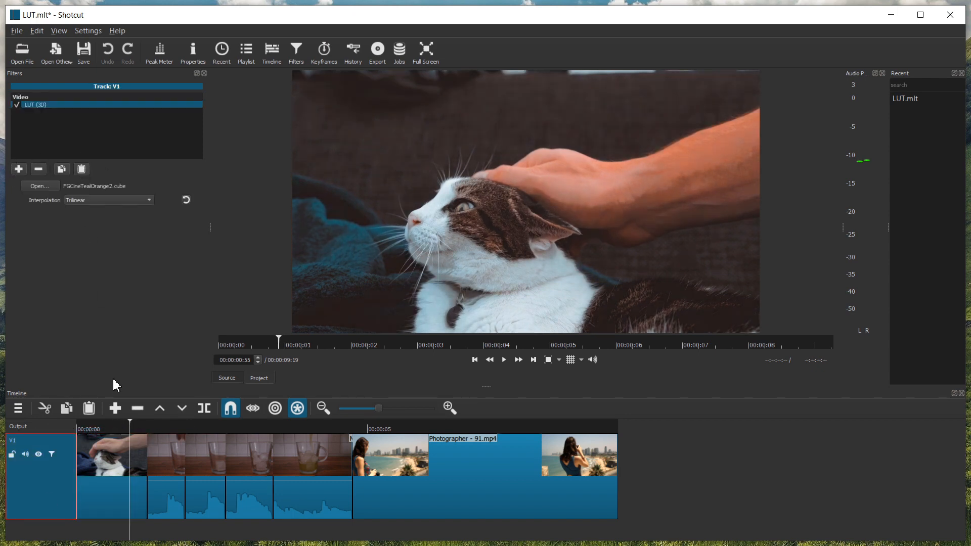
Remove the duplicate LUT (3D) filter from the cat clip and reselect track V1
click(105, 511)
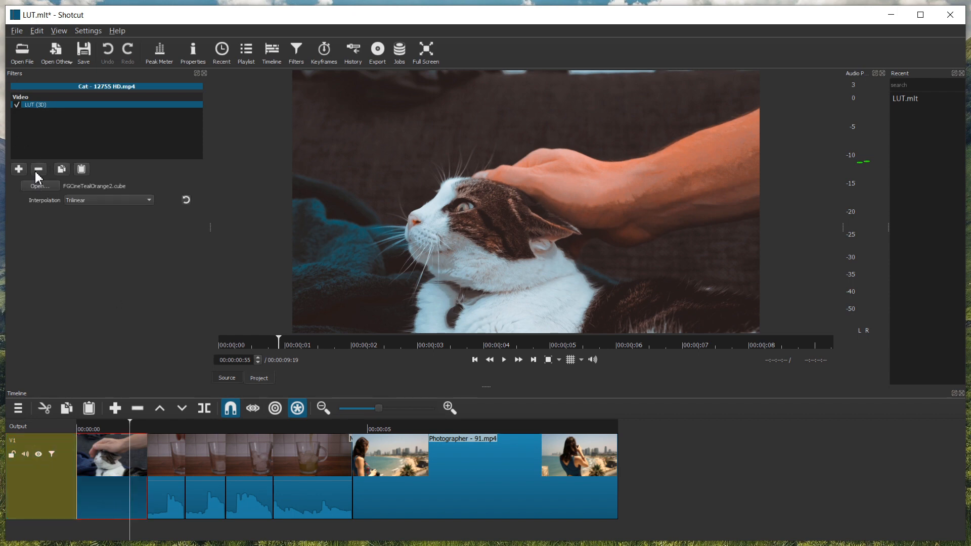
click(38, 170)
click(65, 491)
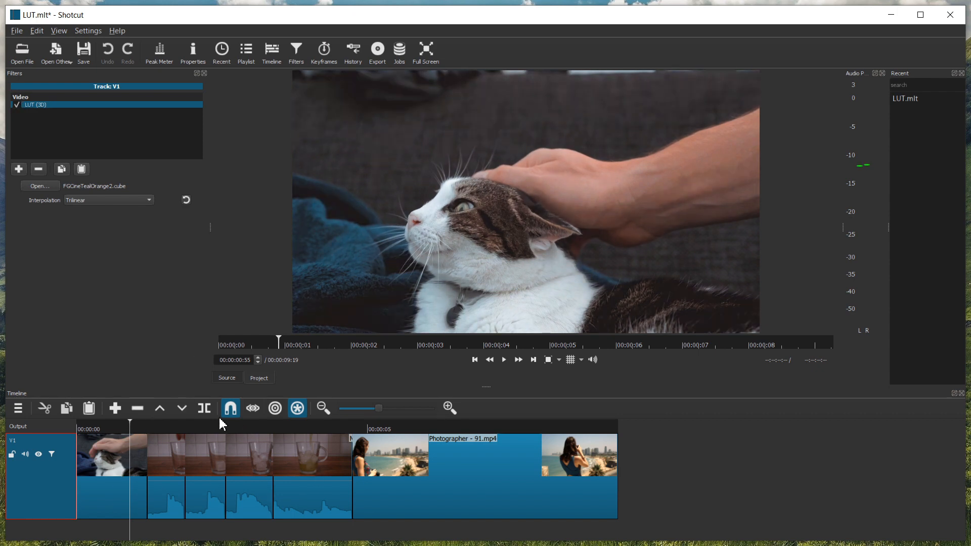
Preview the glass and photographer clips, toggling the track's LUT (3D) filter to compare the looks and ending with it disabled
click(162, 426)
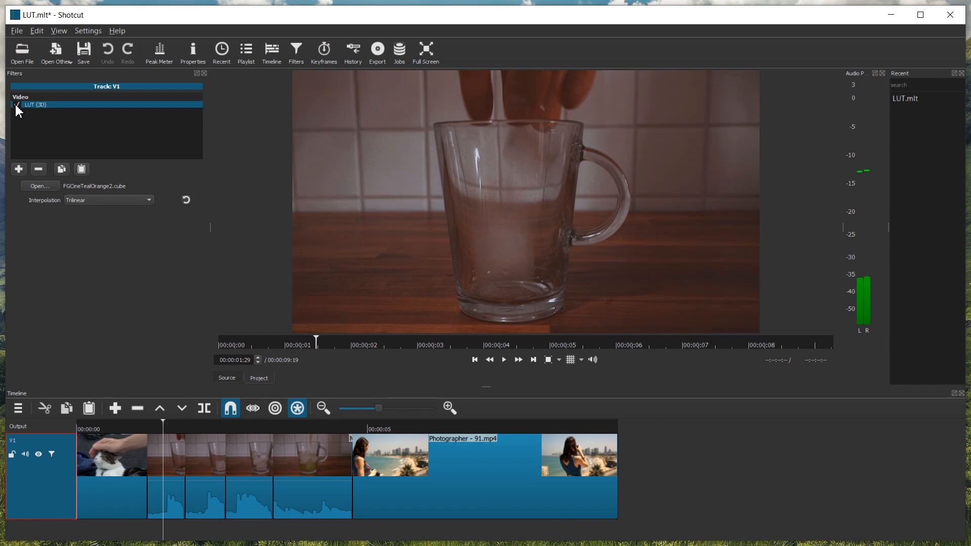
click(399, 430)
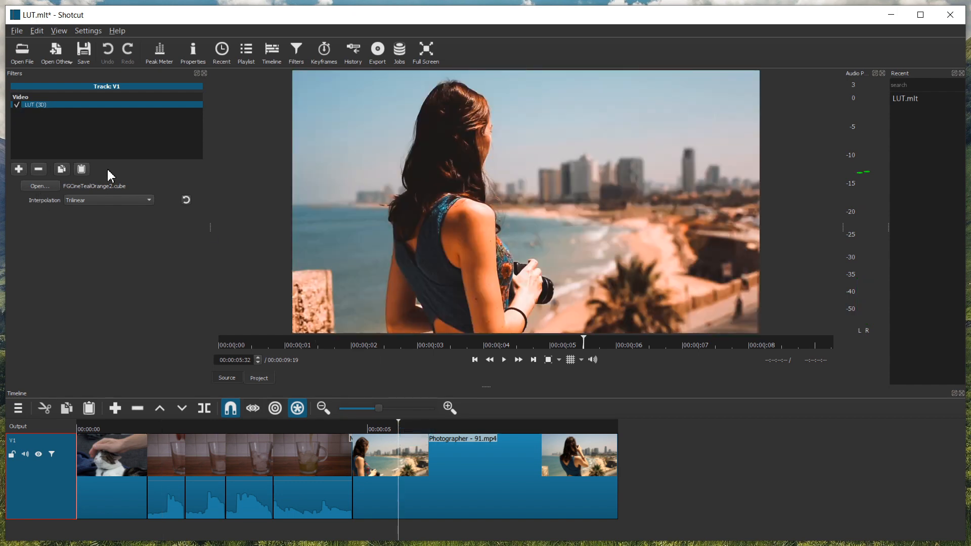
click(19, 105)
click(18, 105)
click(19, 105)
click(18, 105)
click(19, 104)
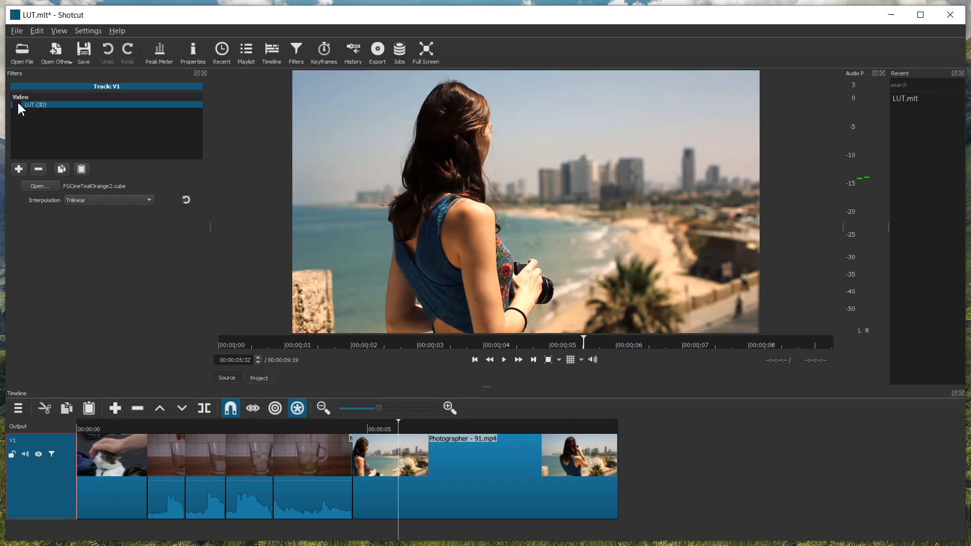
click(19, 105)
click(18, 105)
Apply FGCineBasic.cube in track V1's LUT (3D) filter and preview it on the cat and glass clips
click(49, 188)
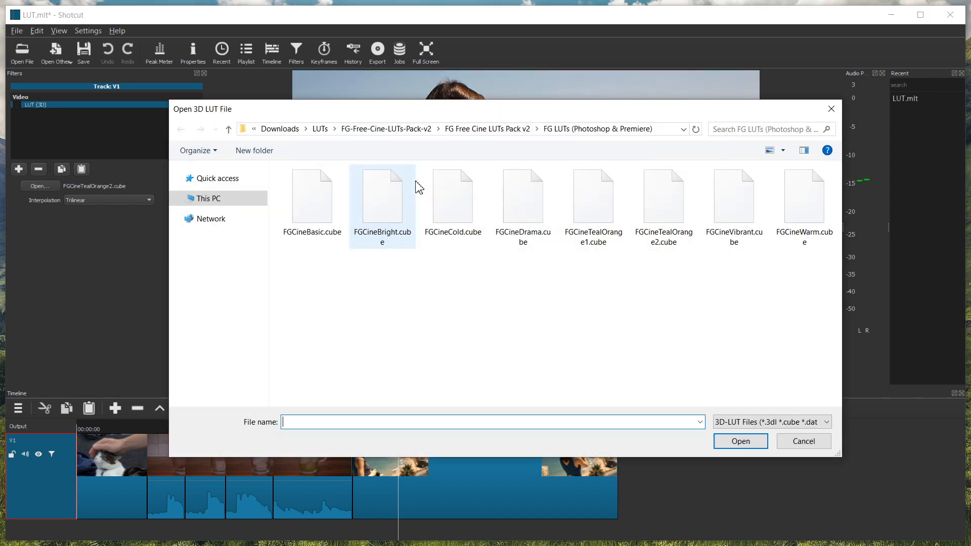
click(769, 150)
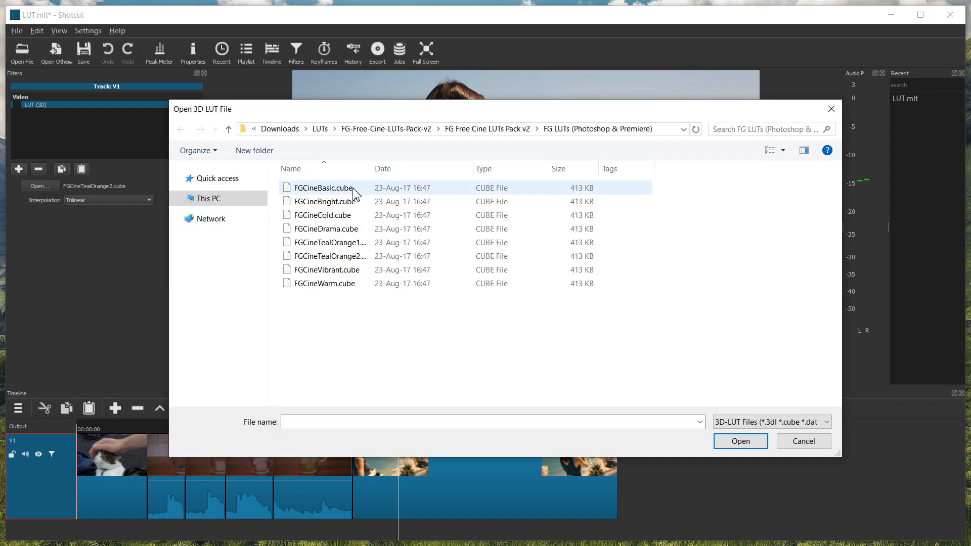
double_click(355, 191)
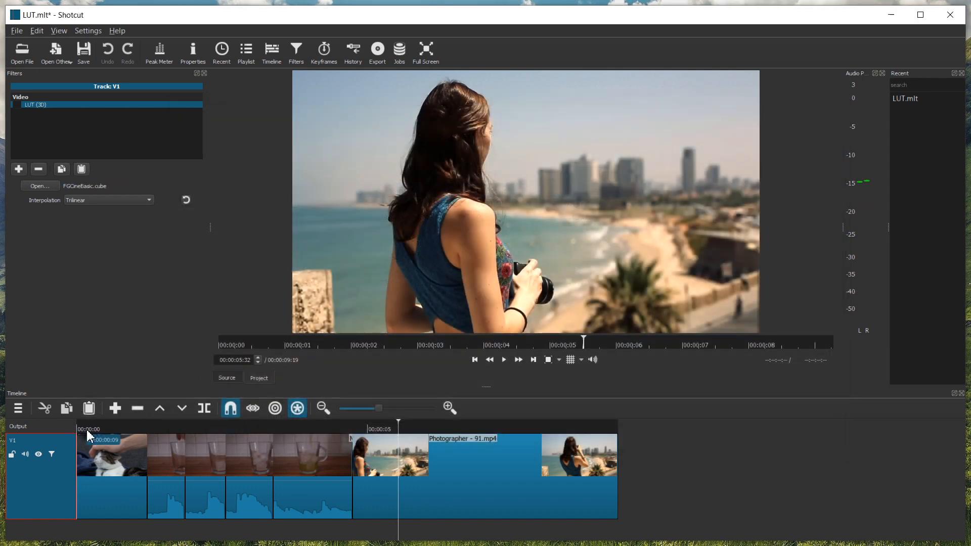
click(16, 105)
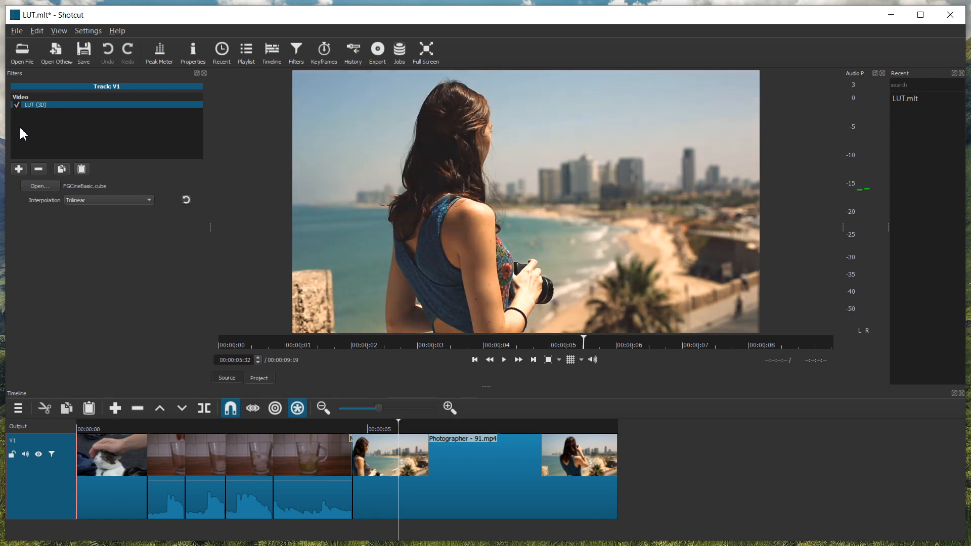
click(107, 430)
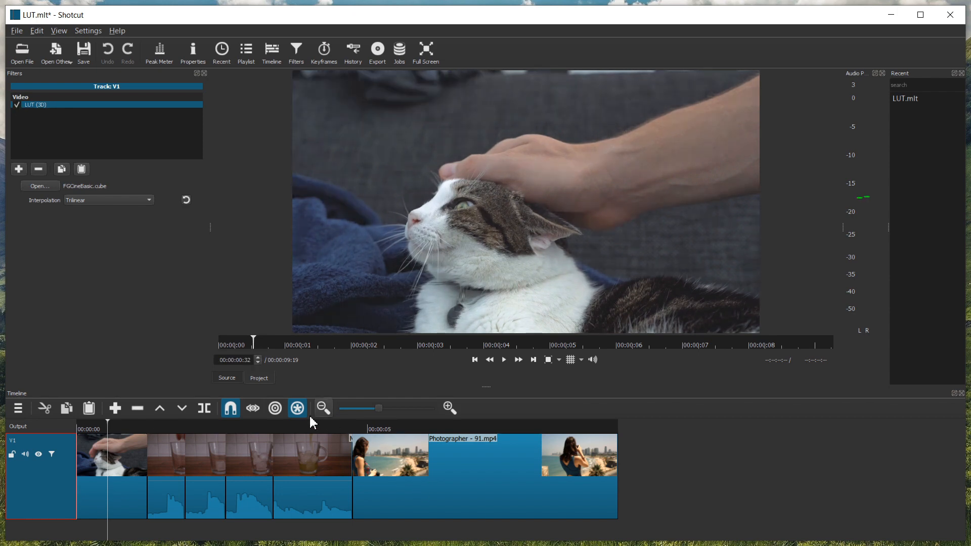
click(302, 427)
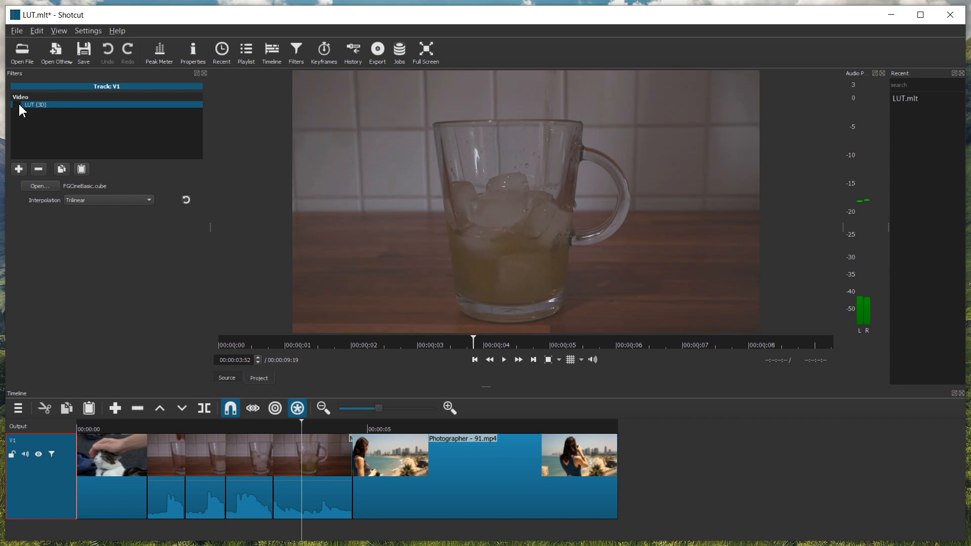
Load FGCineWarm.cube into track V1's LUT (3D) filter and enable the filter
click(40, 185)
double_click(364, 285)
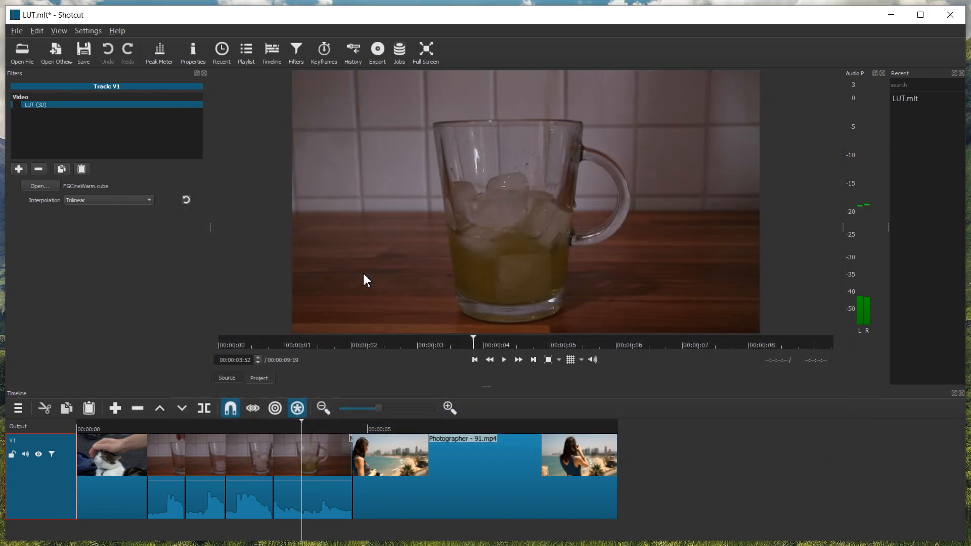
click(17, 105)
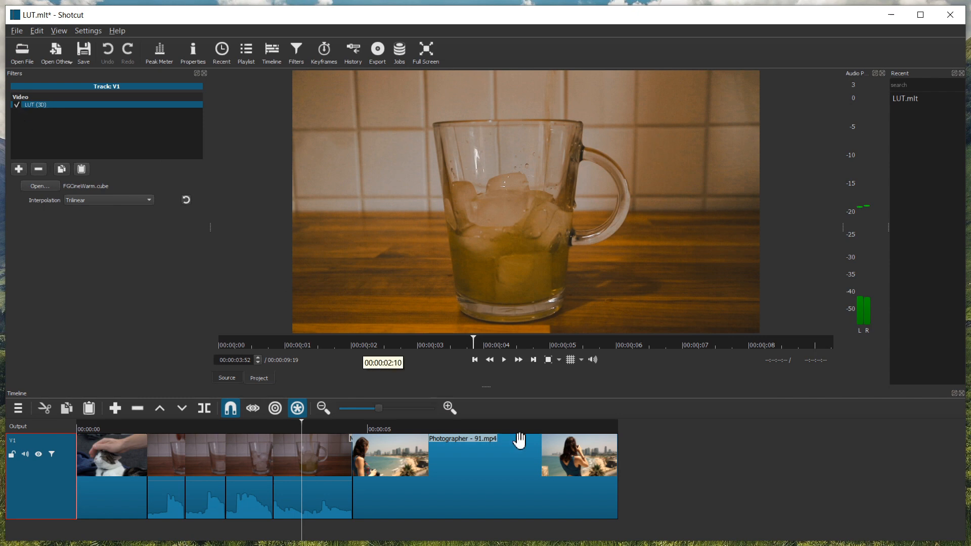
Preview the photographer and cat clips, toggling the track's LUT (3D) filter to compare the looks and ending with it enabled
click(437, 434)
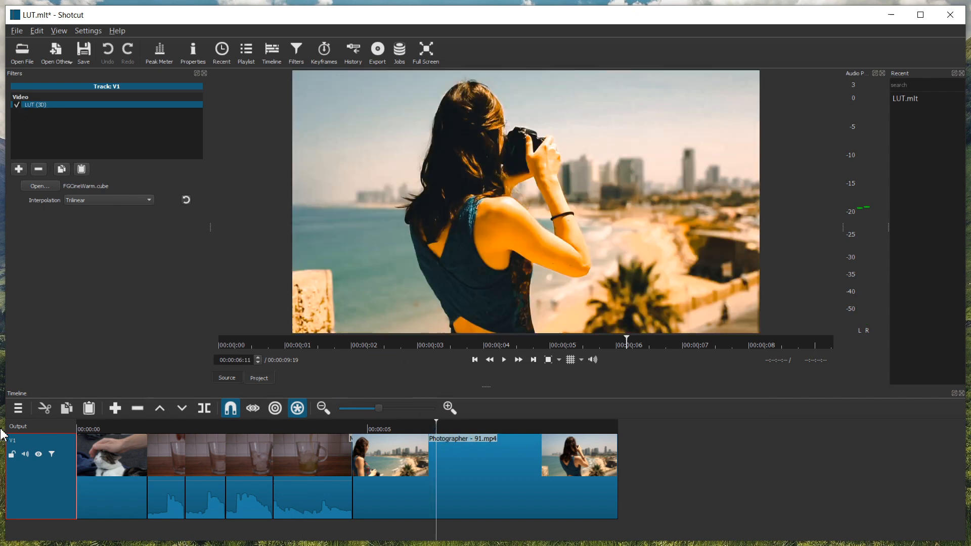
click(135, 425)
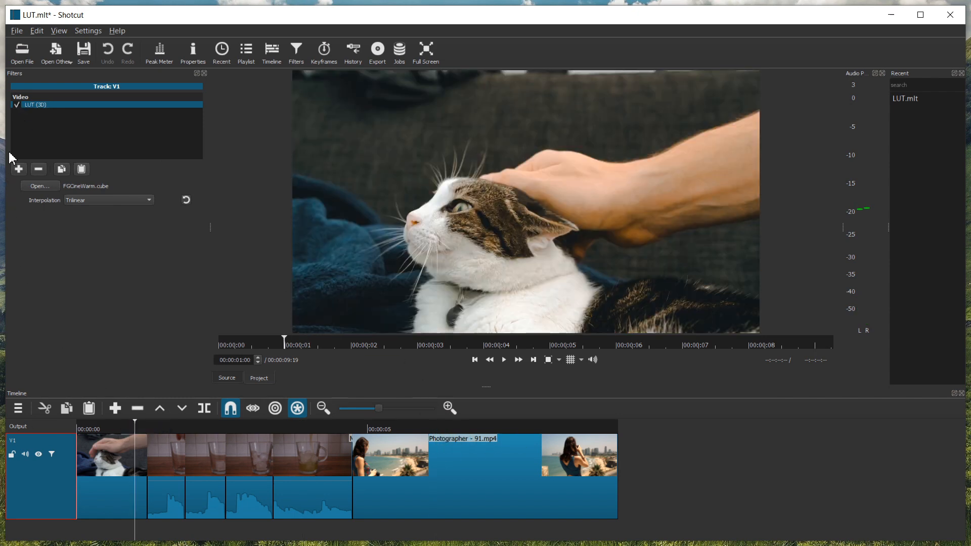
click(17, 105)
click(17, 105)
click(16, 104)
click(16, 105)
Load FG_CineWarm.cube from the FG LUTs (Davinci Resolve) folder into track V1's LUT (3D) filter
click(51, 187)
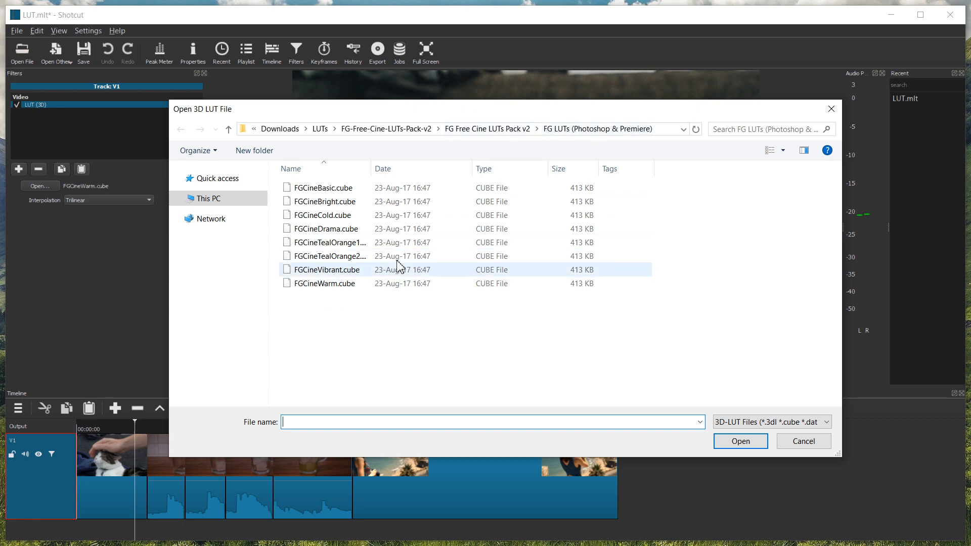
click(487, 129)
double_click(335, 189)
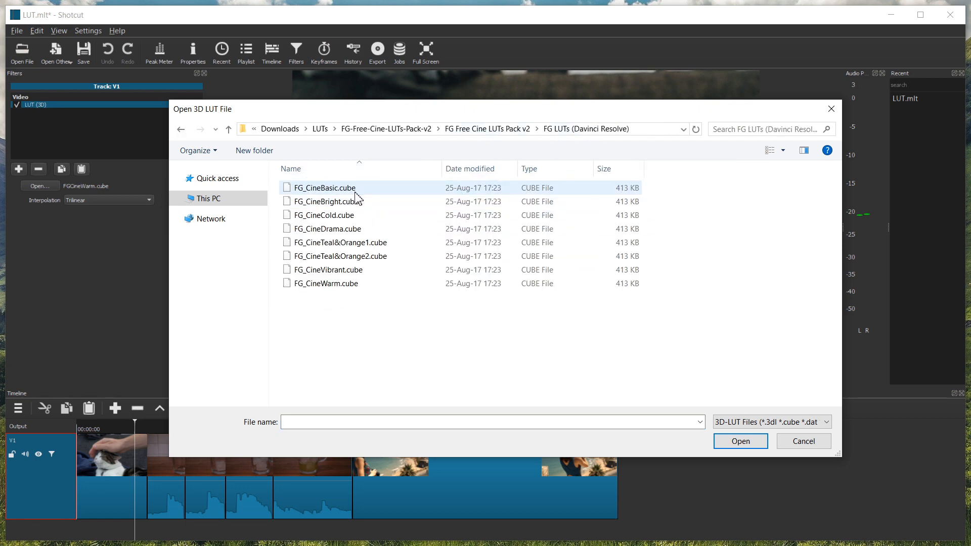
drag(457, 114, 596, 234)
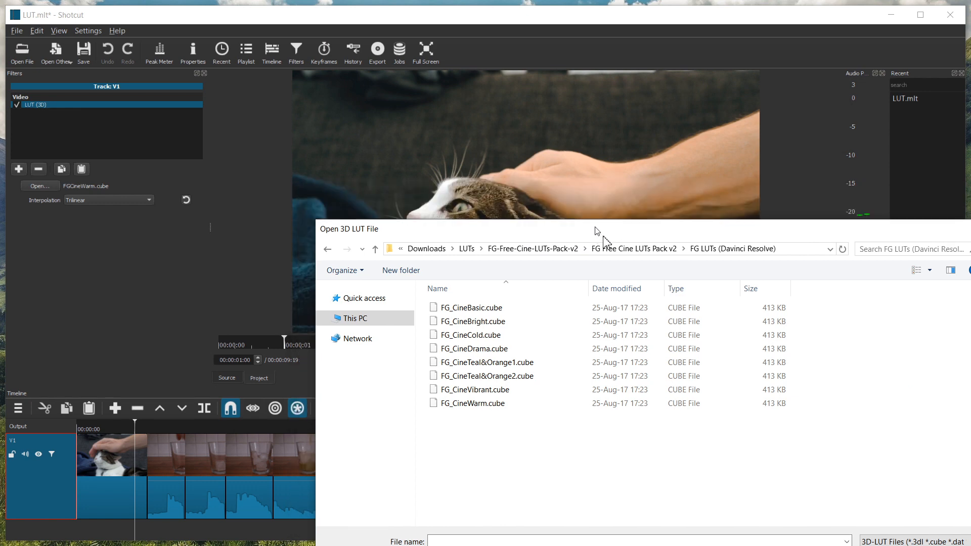
double_click(471, 398)
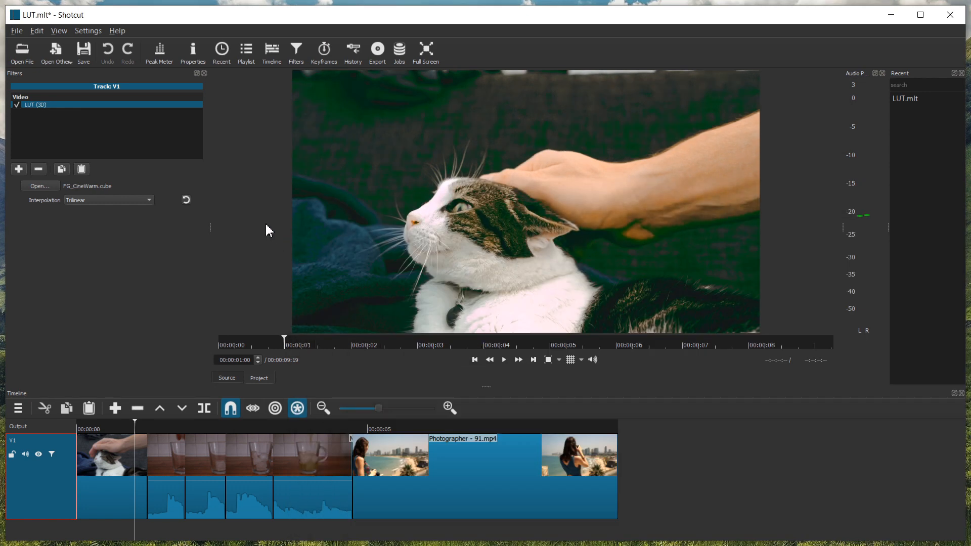
Load W-ARAPAHO-33-LOG.cube from the Arapaho pack into the track's LUT (3D) filter and preview it on the photographer and glass clips
click(41, 186)
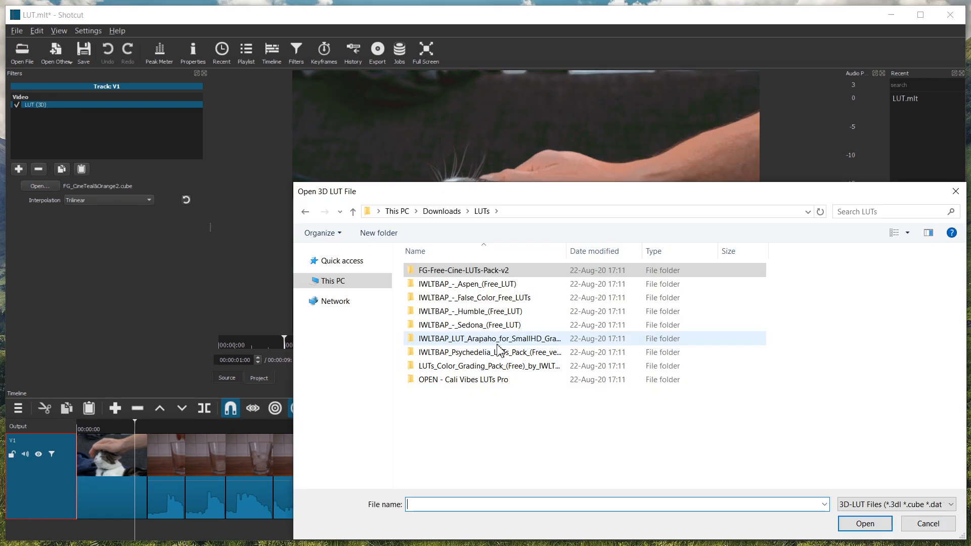
double_click(497, 339)
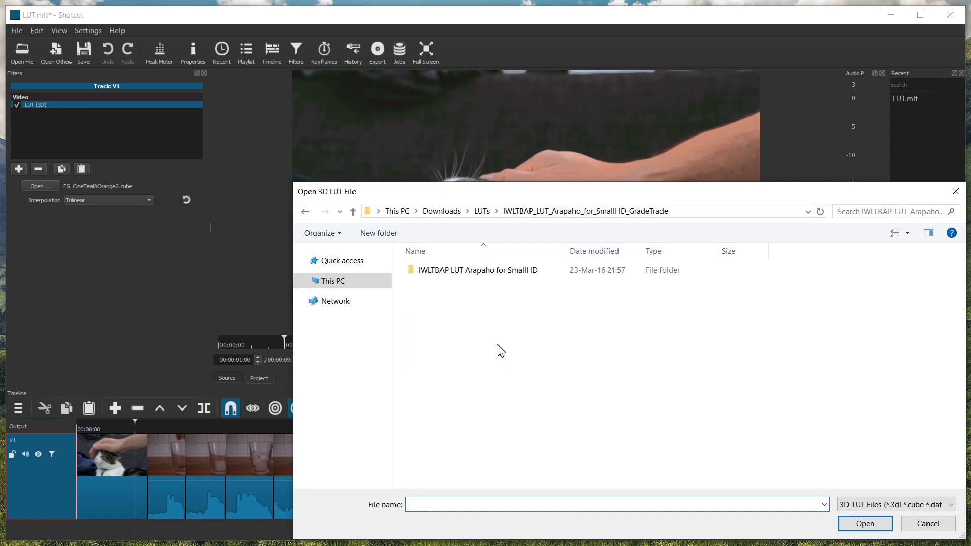
double_click(441, 275)
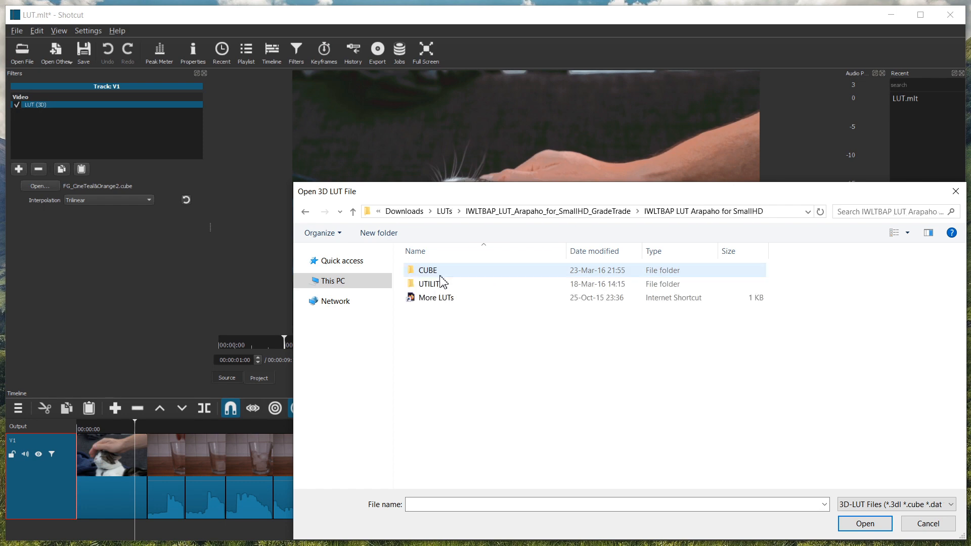
double_click(433, 270)
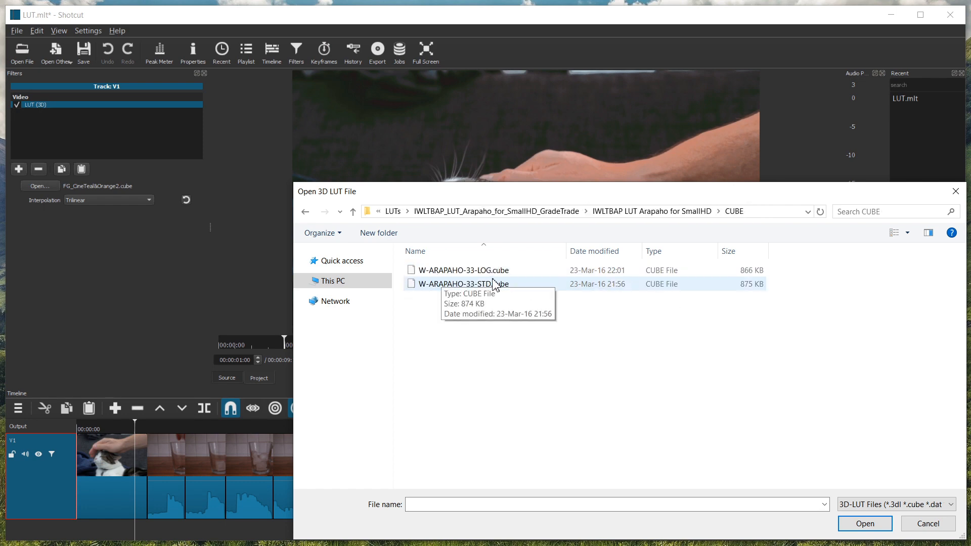
double_click(490, 271)
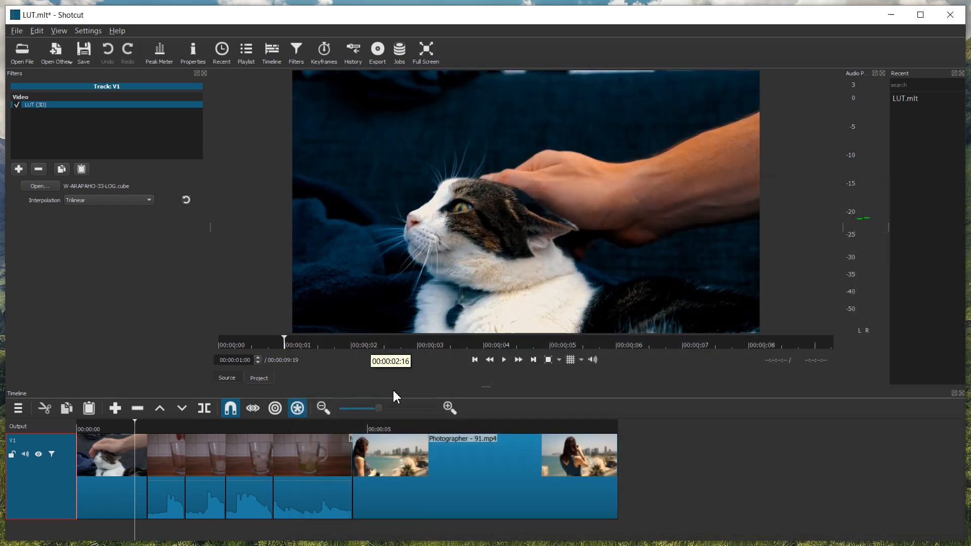
click(416, 427)
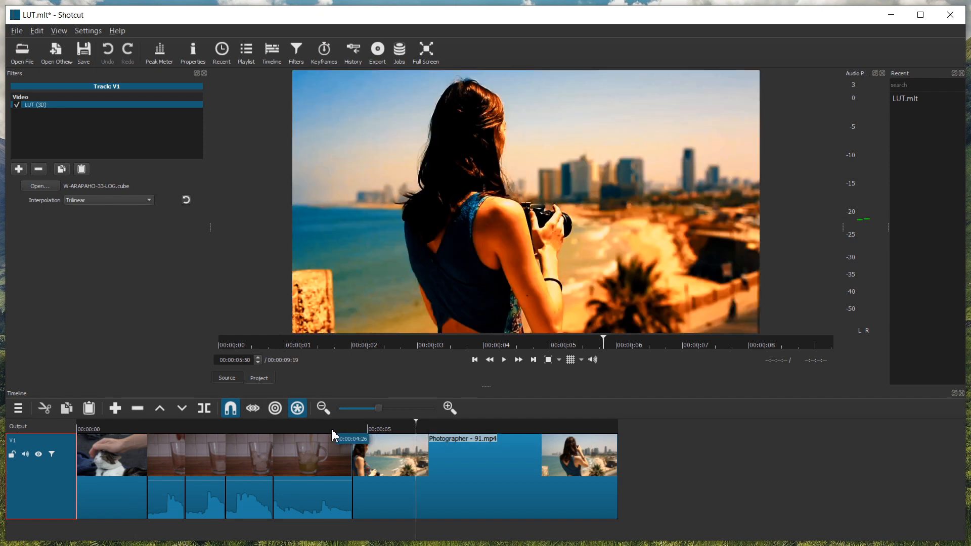
click(317, 428)
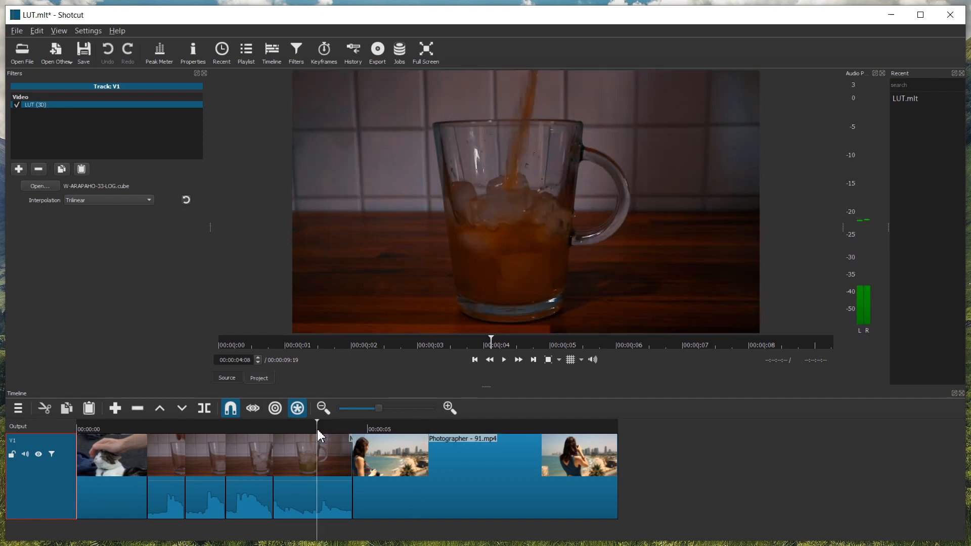
Load IWLTBAP Sedona - LOG.3dl from the Sedona pack's 3DL folder into track V1's LUT (3D) filter
click(45, 186)
double_click(511, 324)
double_click(500, 274)
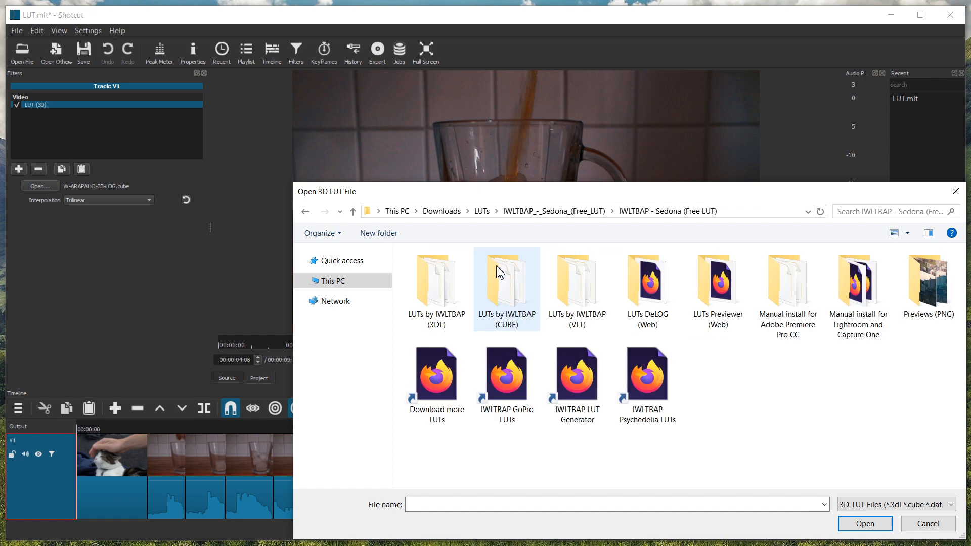
double_click(436, 292)
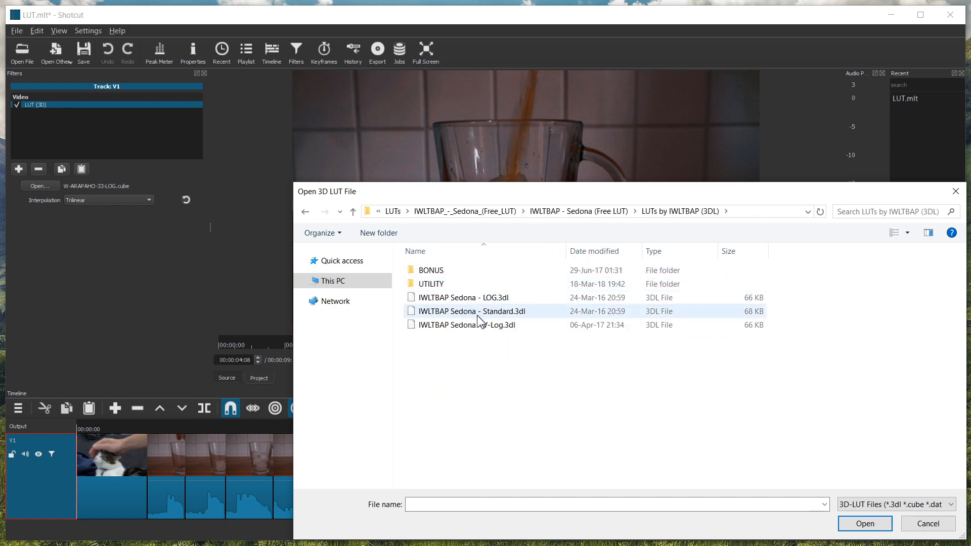
double_click(476, 298)
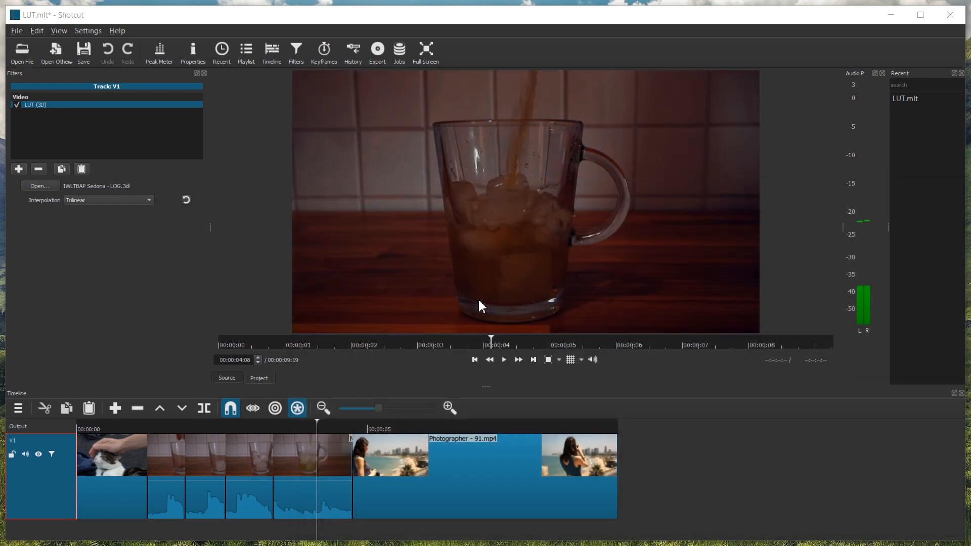
Compare IWLTBAP Sedona - Standard.3dl with IWLTBAP Sedona - V-Log.3dl in the track's LUT filter, ending with the Standard version
click(40, 186)
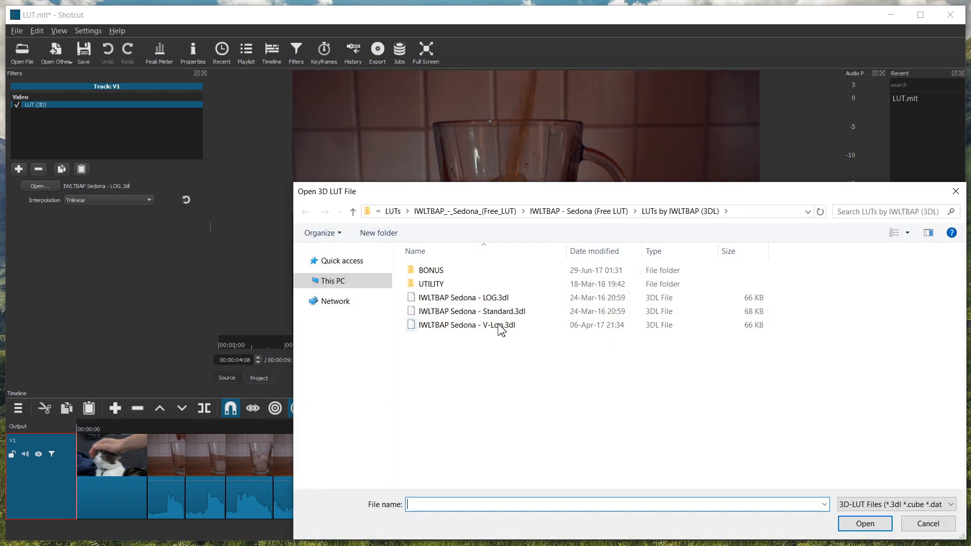
double_click(504, 315)
click(54, 188)
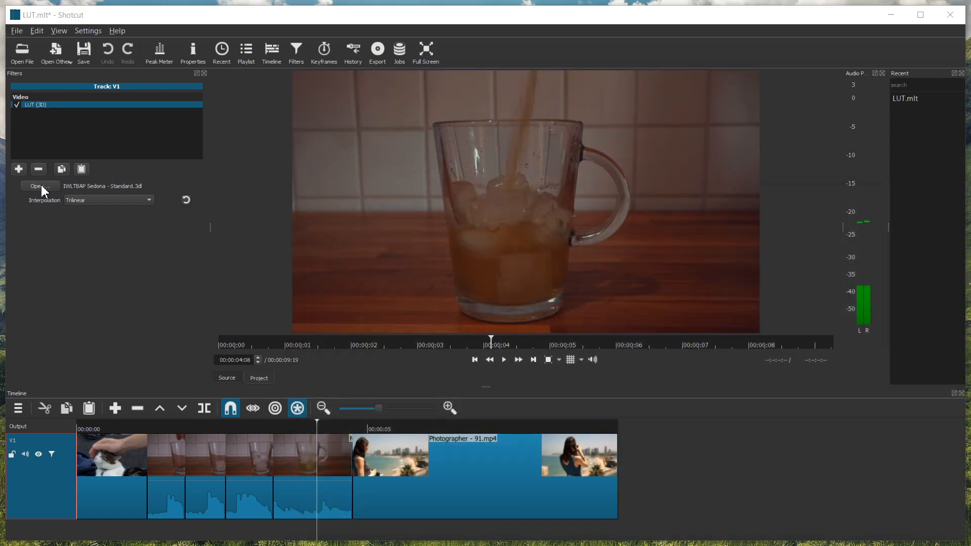
double_click(531, 329)
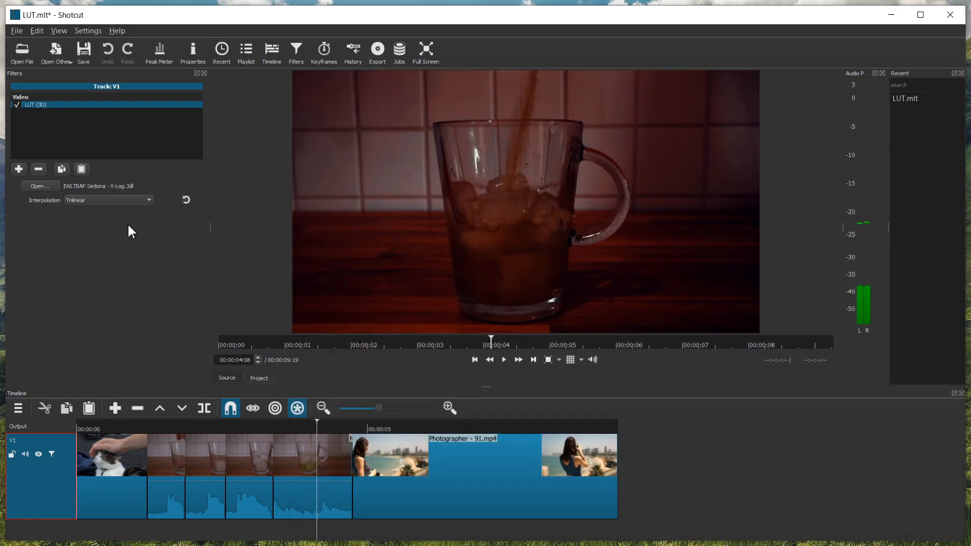
click(51, 188)
double_click(493, 314)
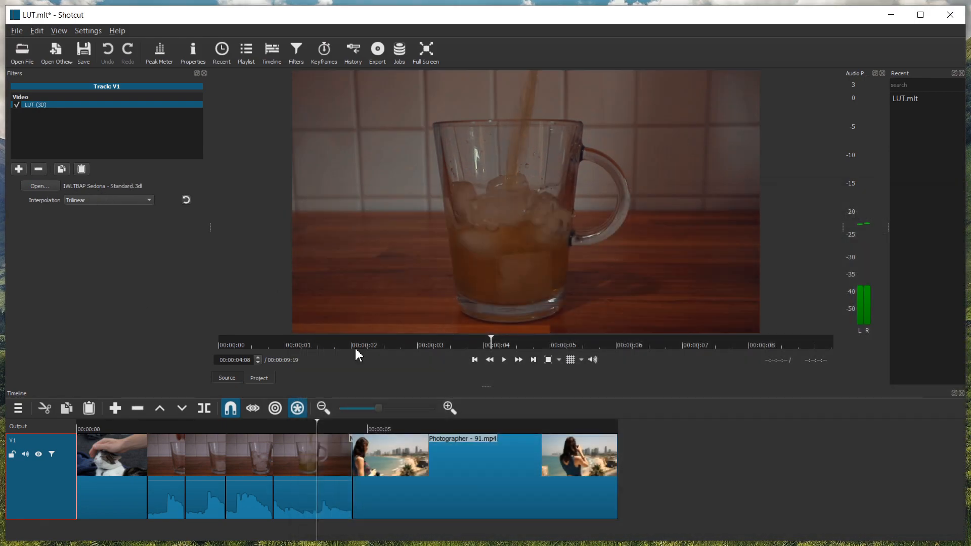
Preview the Sedona look on the cat, glass and photographer clips, repeatedly toggling the track's LUT (3D) filter to compare before and after
click(109, 427)
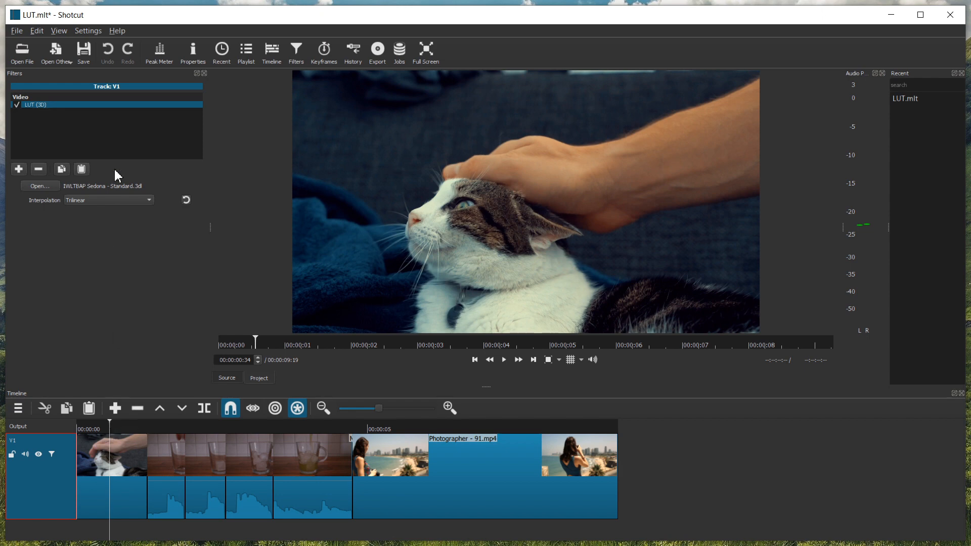
click(17, 103)
click(17, 103)
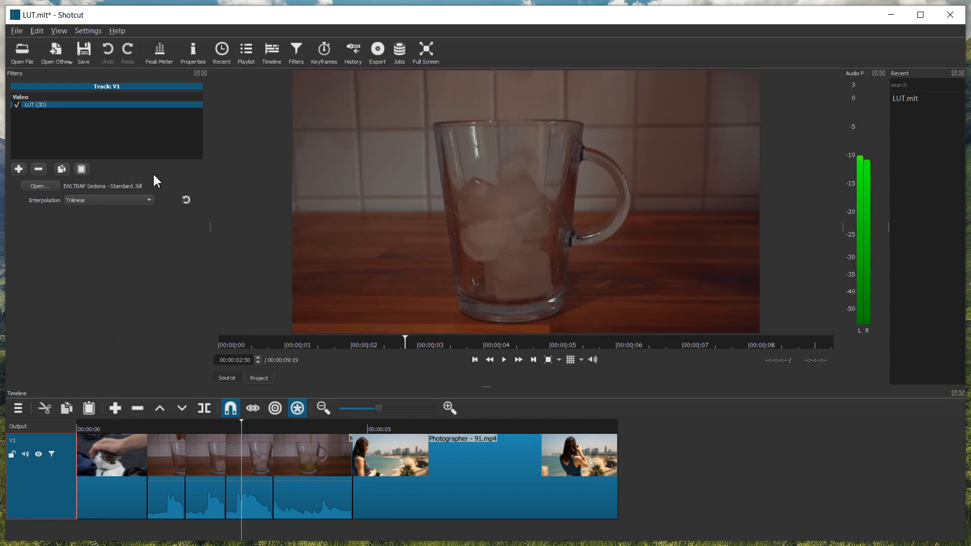
click(17, 105)
click(17, 106)
click(17, 106)
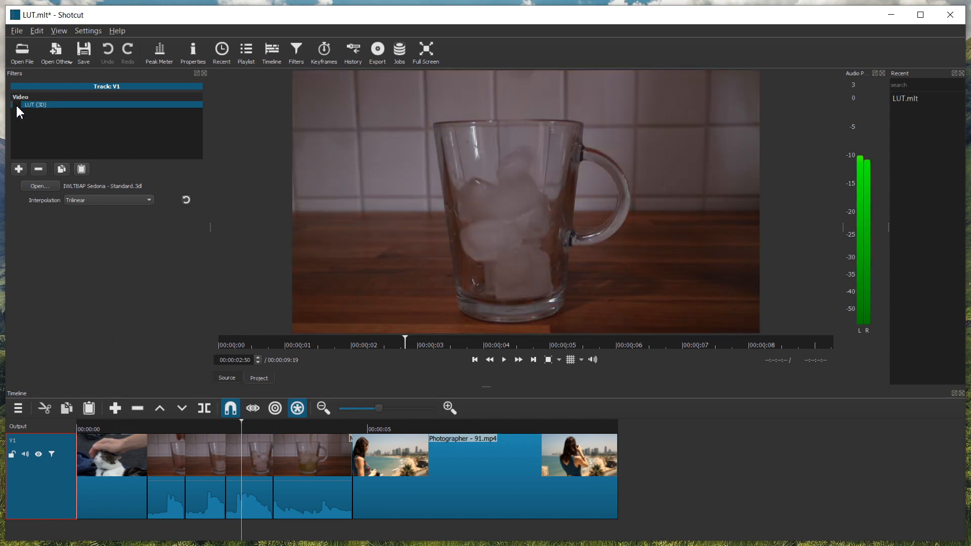
click(17, 106)
click(17, 106)
click(18, 106)
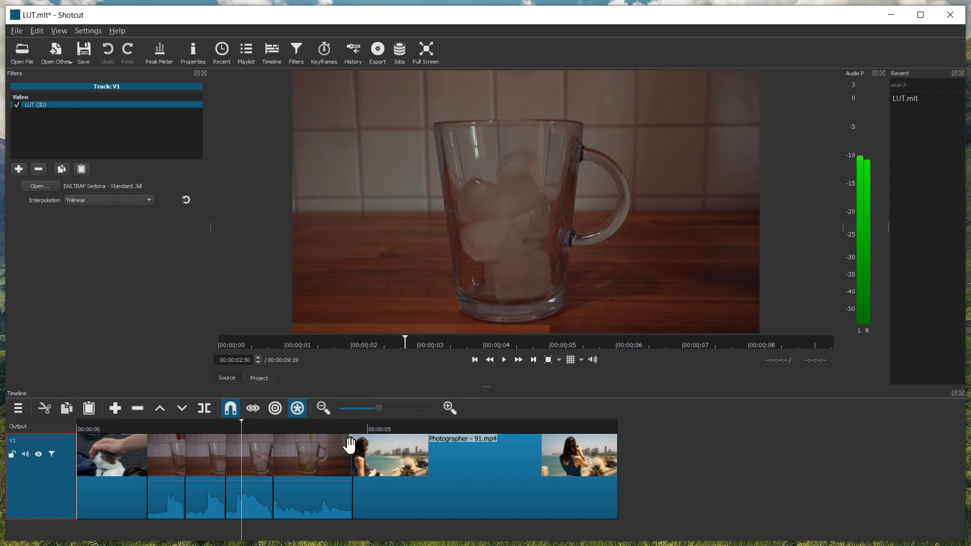
click(429, 438)
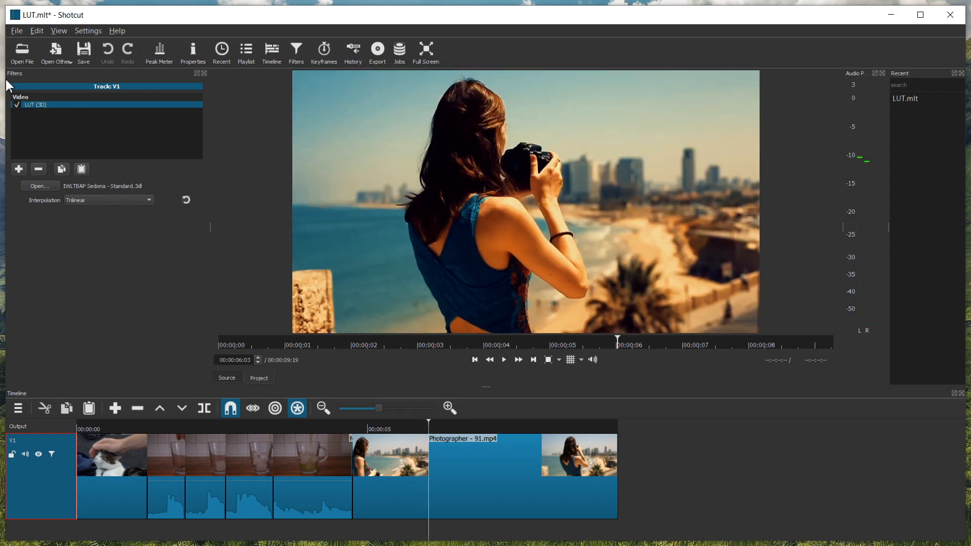
click(21, 109)
click(21, 109)
Load IWLTBAP Humble - Standard.cube from the Humble pack's CUBE folder into track V1's LUT (3D) filter
click(94, 445)
click(488, 216)
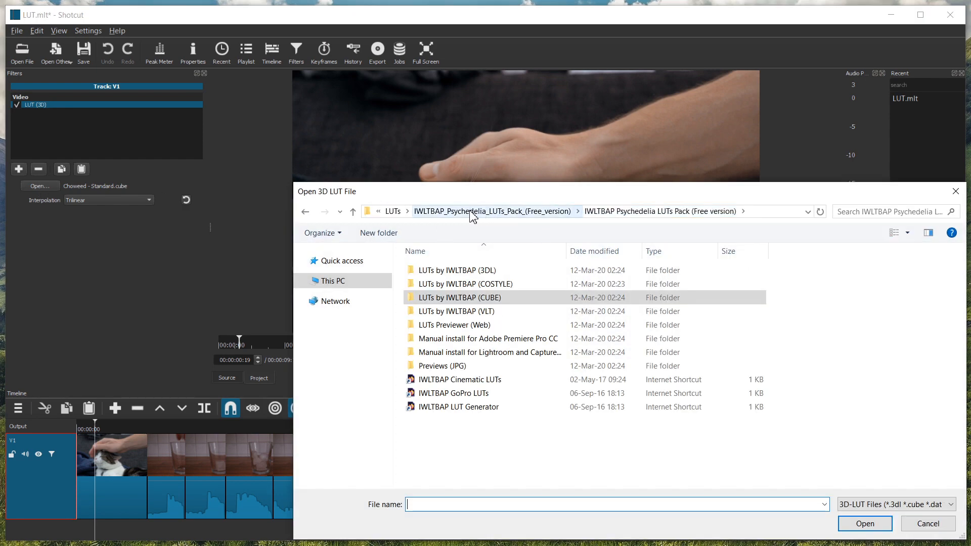
click(469, 211)
click(482, 211)
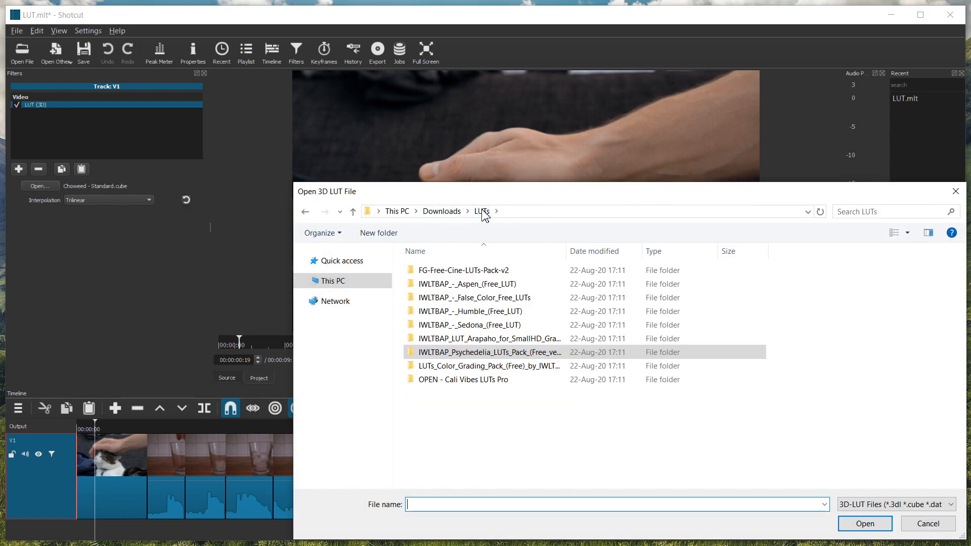
click(526, 314)
double_click(526, 314)
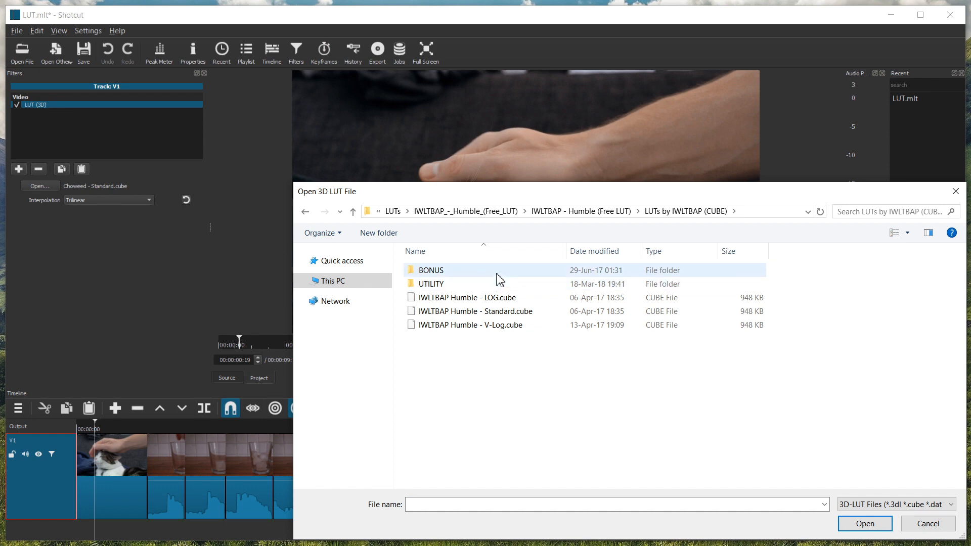
double_click(532, 311)
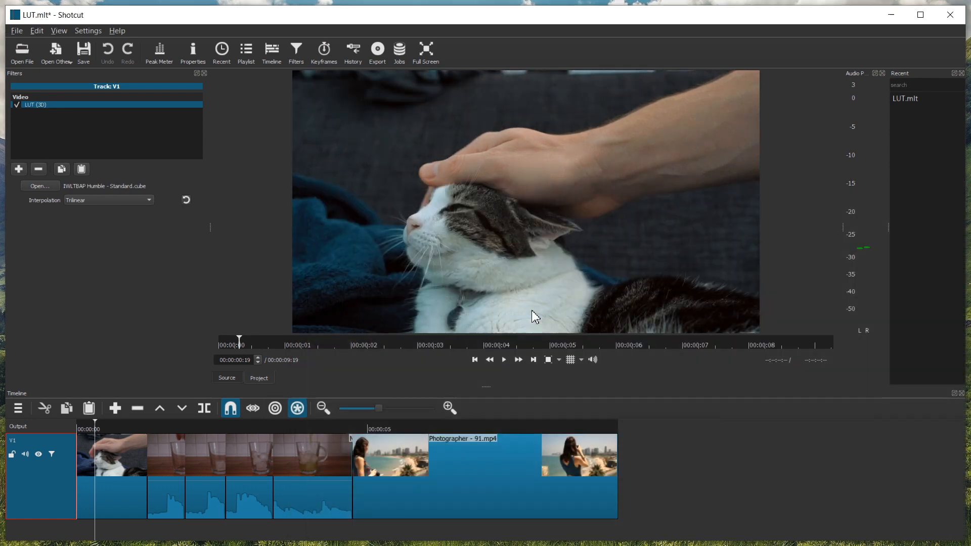
Preview the Humble LUT on the photographer clip and the last glass clip
click(480, 427)
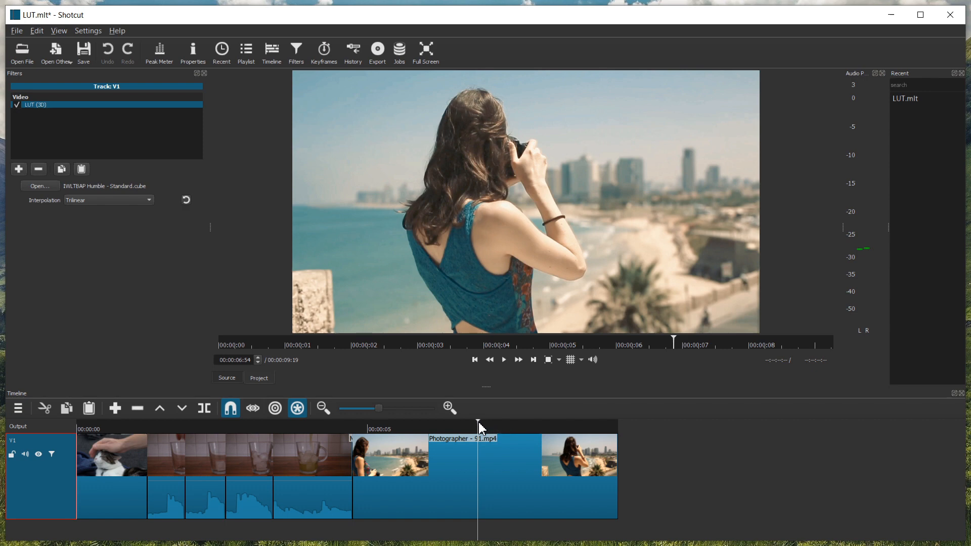
click(323, 408)
drag(321, 425, 289, 420)
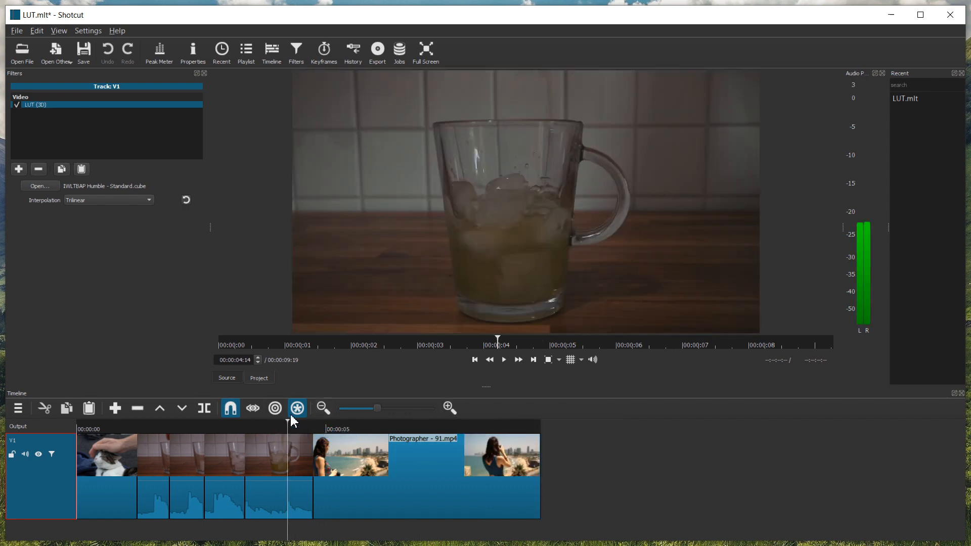
click(450, 408)
click(299, 425)
Add a Brightness filter to the last glass clip and set its level to 159.4 %
click(300, 461)
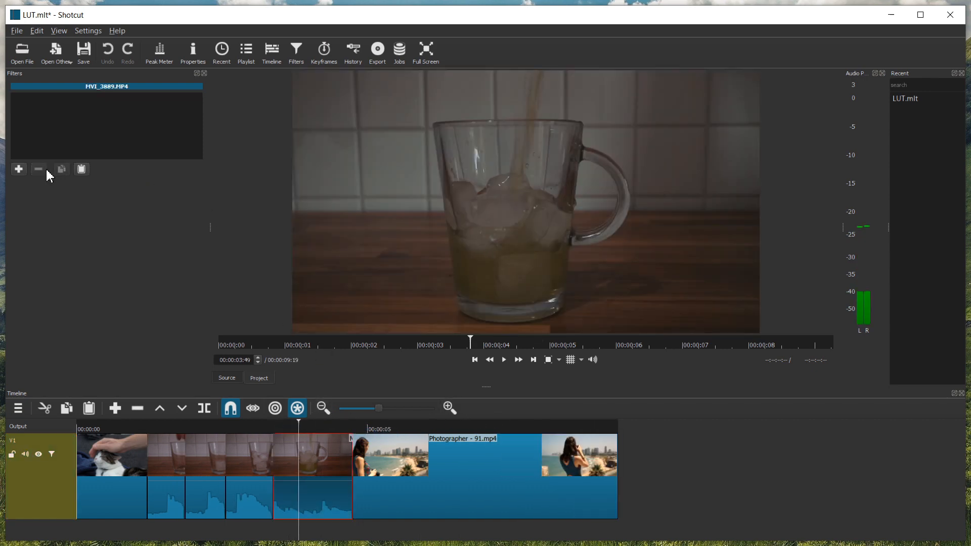
click(18, 169)
text(bright)
click(92, 134)
click(83, 200)
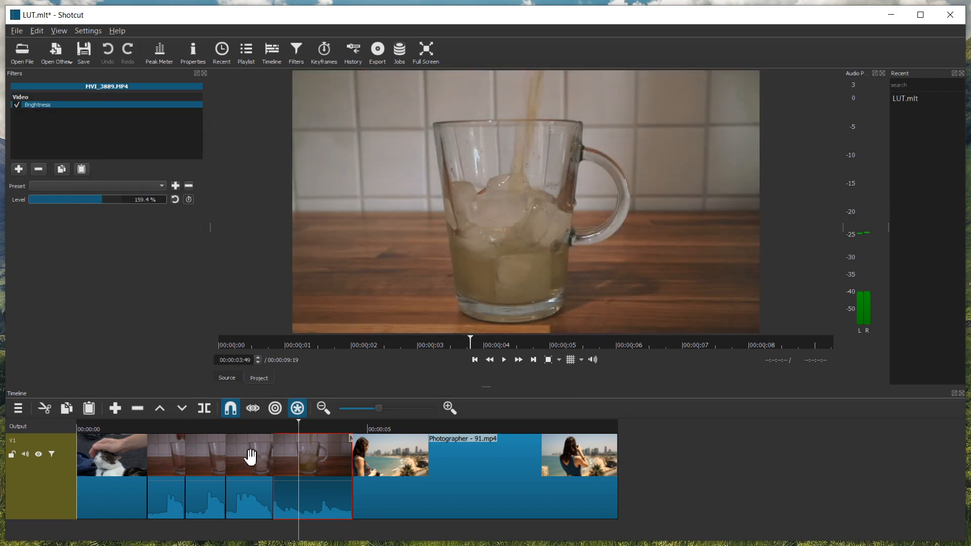
Copy the last glass clip's Brightness filter and paste it onto the three preceding glass clips selected together
click(249, 455)
click(303, 455)
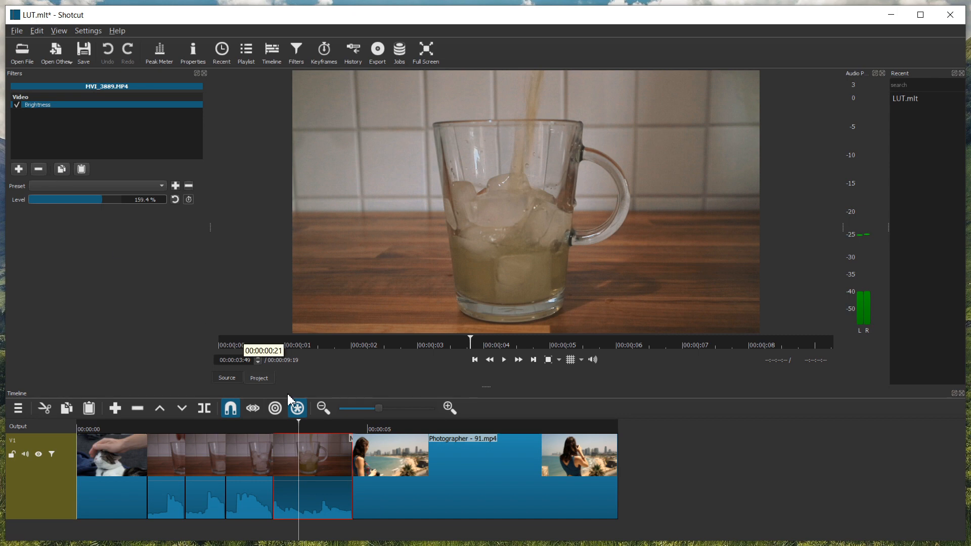
click(253, 452)
ctrl+click(200, 455)
ctrl+click(173, 455)
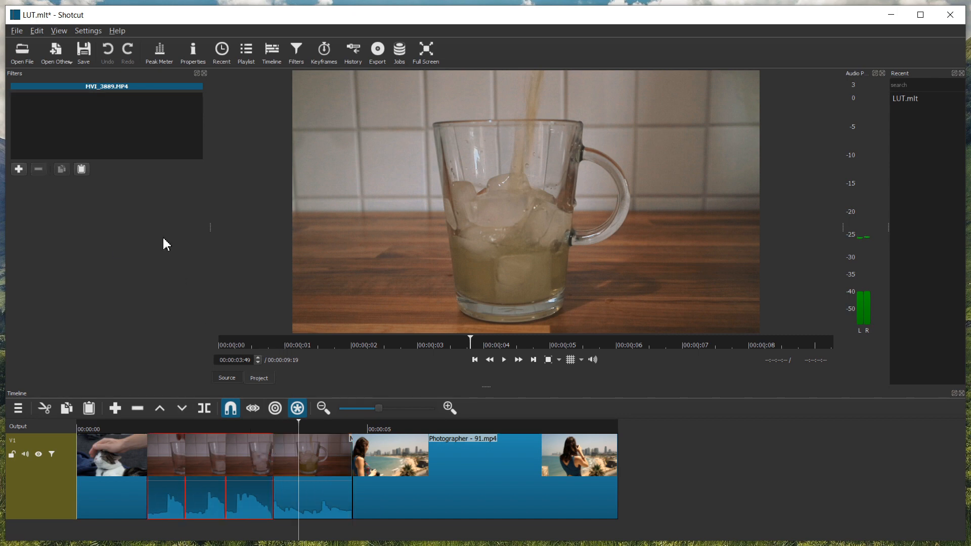
click(81, 169)
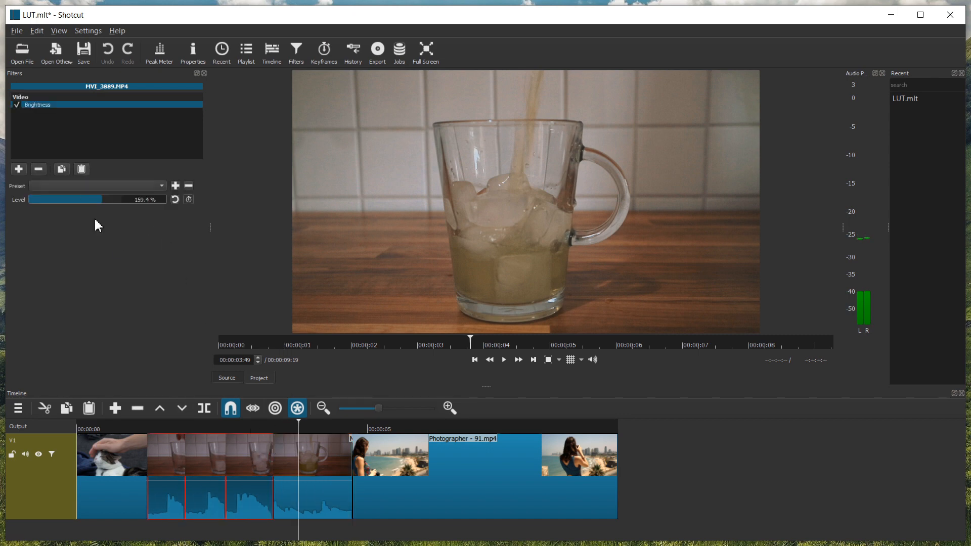
Check the glass clips one by one and paste the Brightness filter individually onto the second and first ones
click(283, 455)
click(250, 455)
click(200, 460)
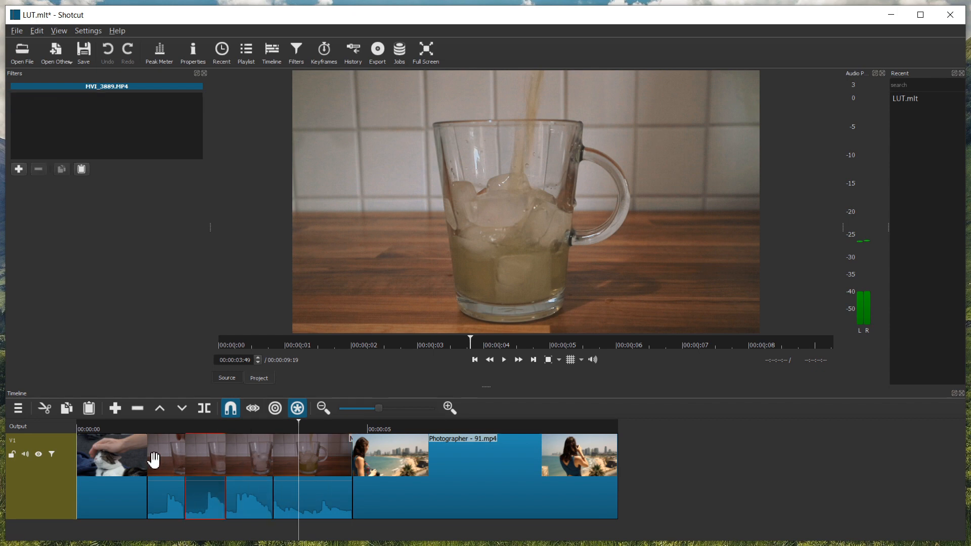
click(162, 455)
click(210, 455)
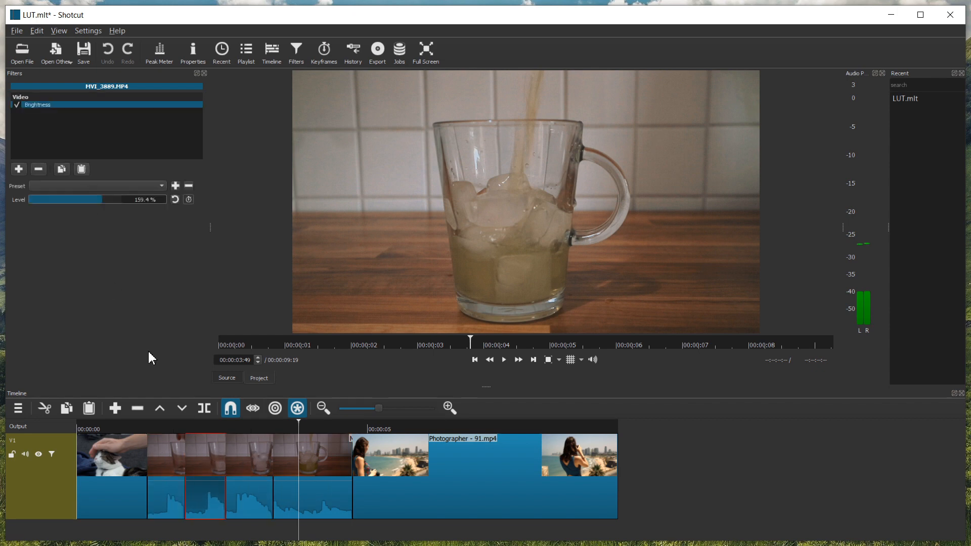
click(161, 442)
click(81, 169)
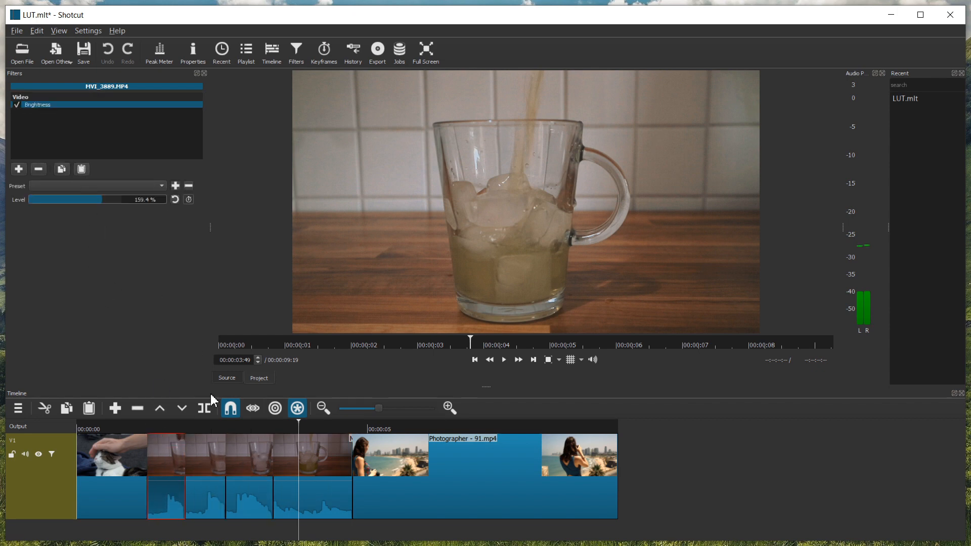
Play the timeline to preview the graded and brightened clips, and return the playhead to the cat clip
click(148, 429)
key(space)
key(Home)
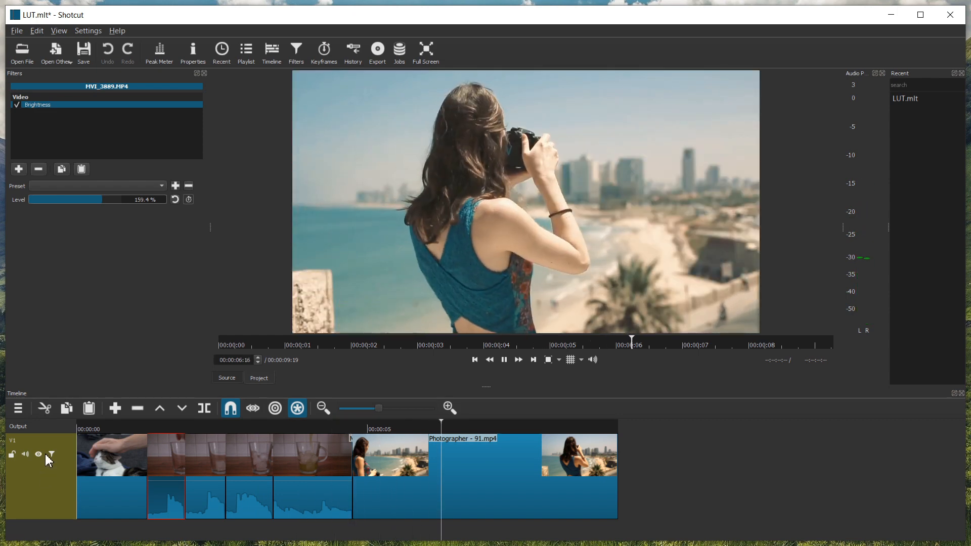
click(93, 430)
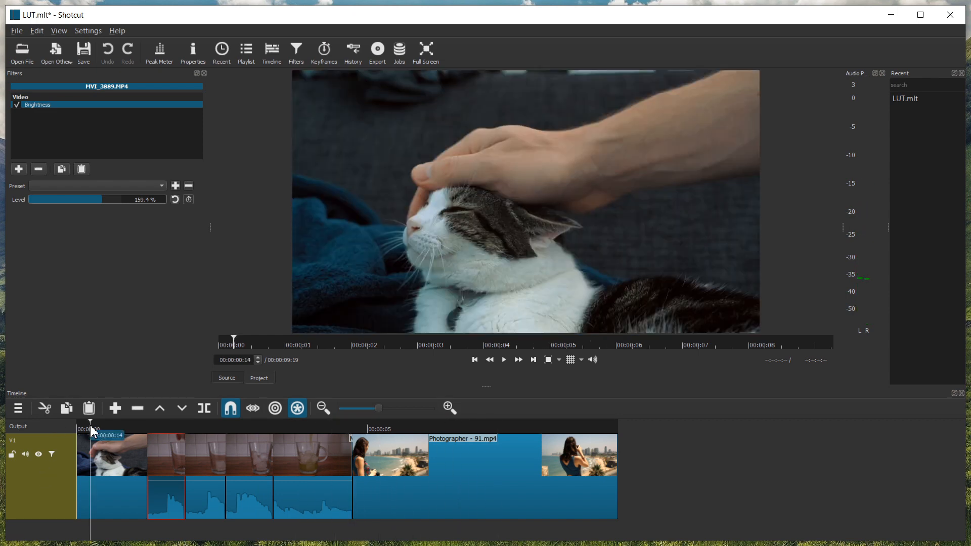